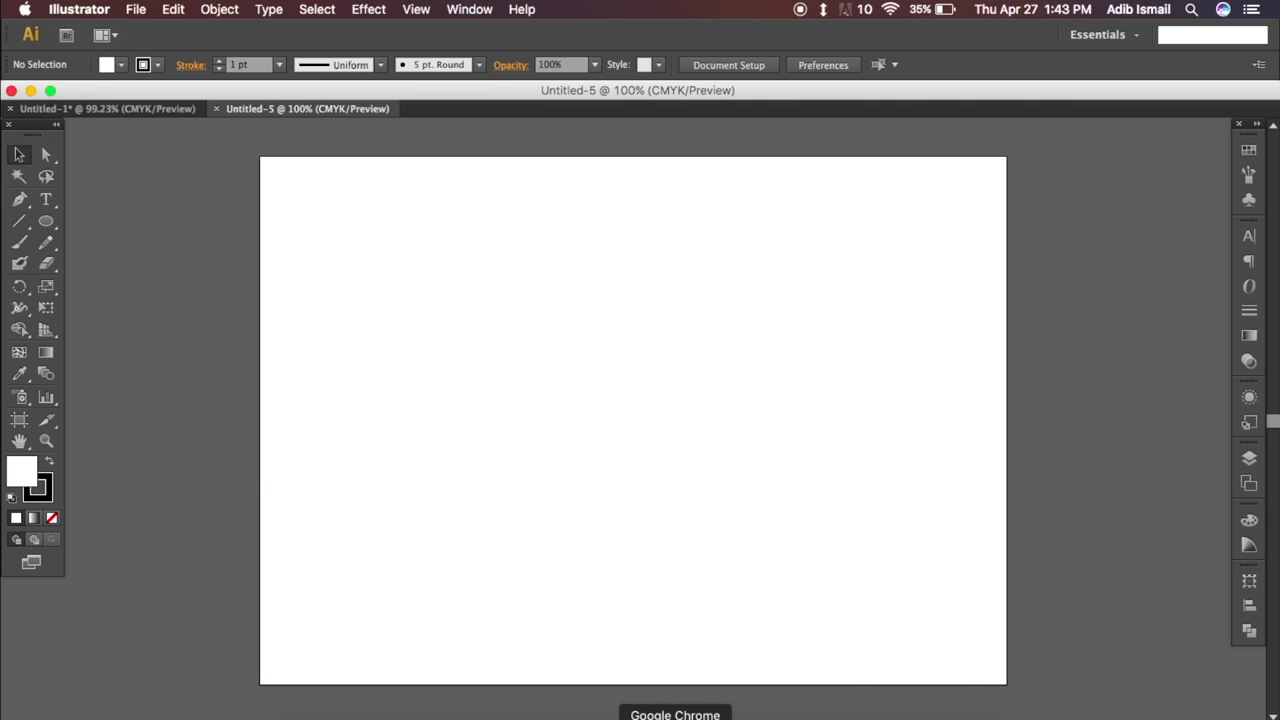
Step: Switch from Illustrator to Chrome, which shows the Google homepage
click(675, 716)
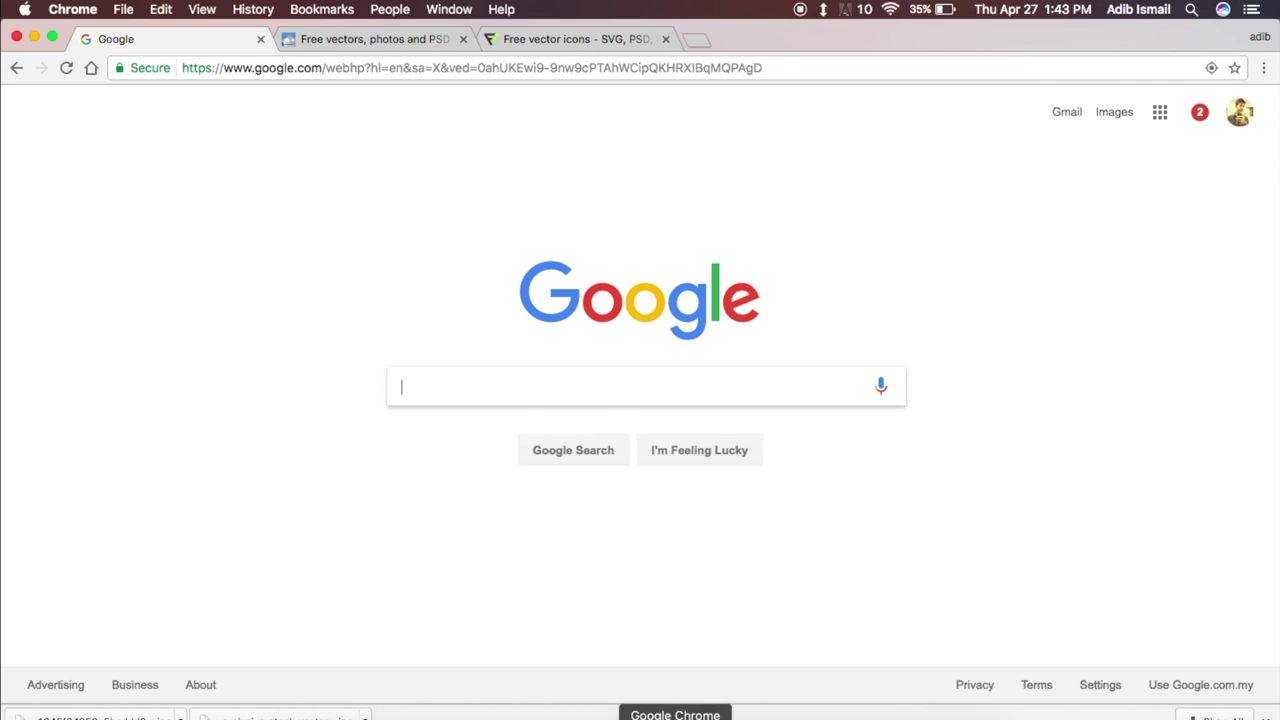
Step: Search Google Images for 'gorilla logo', limited to images larger than 2 MP
text(go)
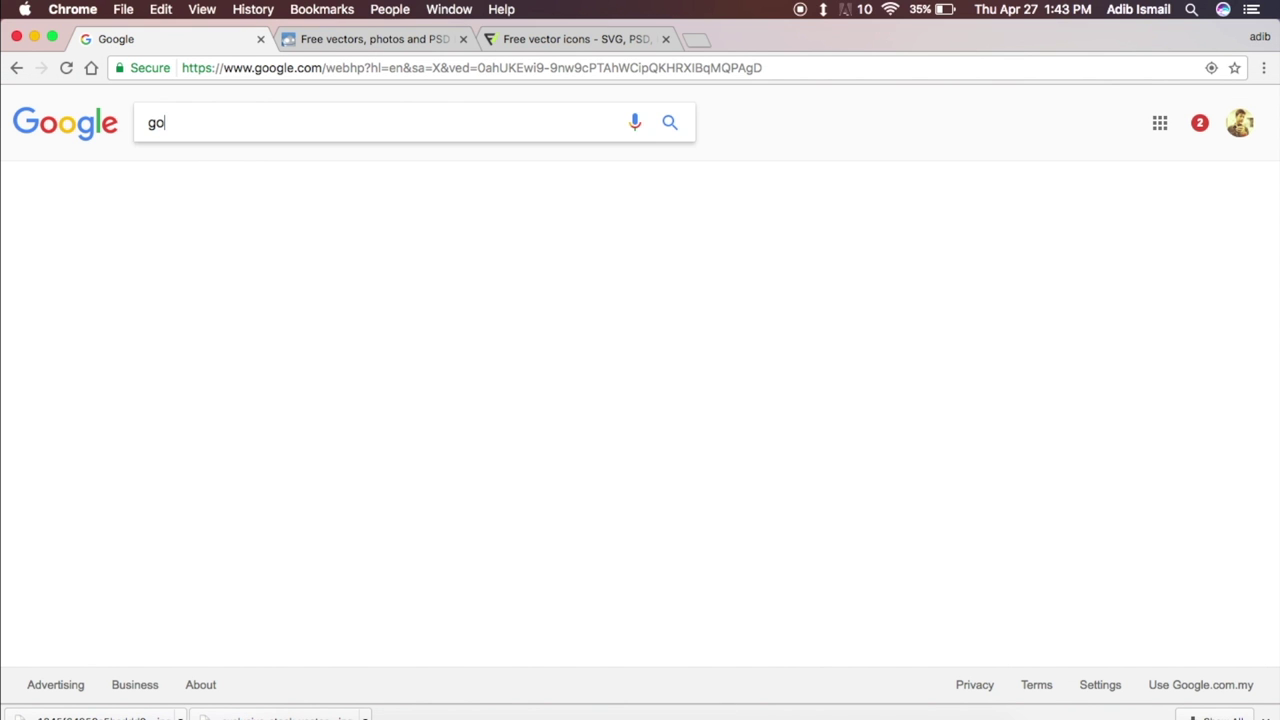
key(Down)
key(Return)
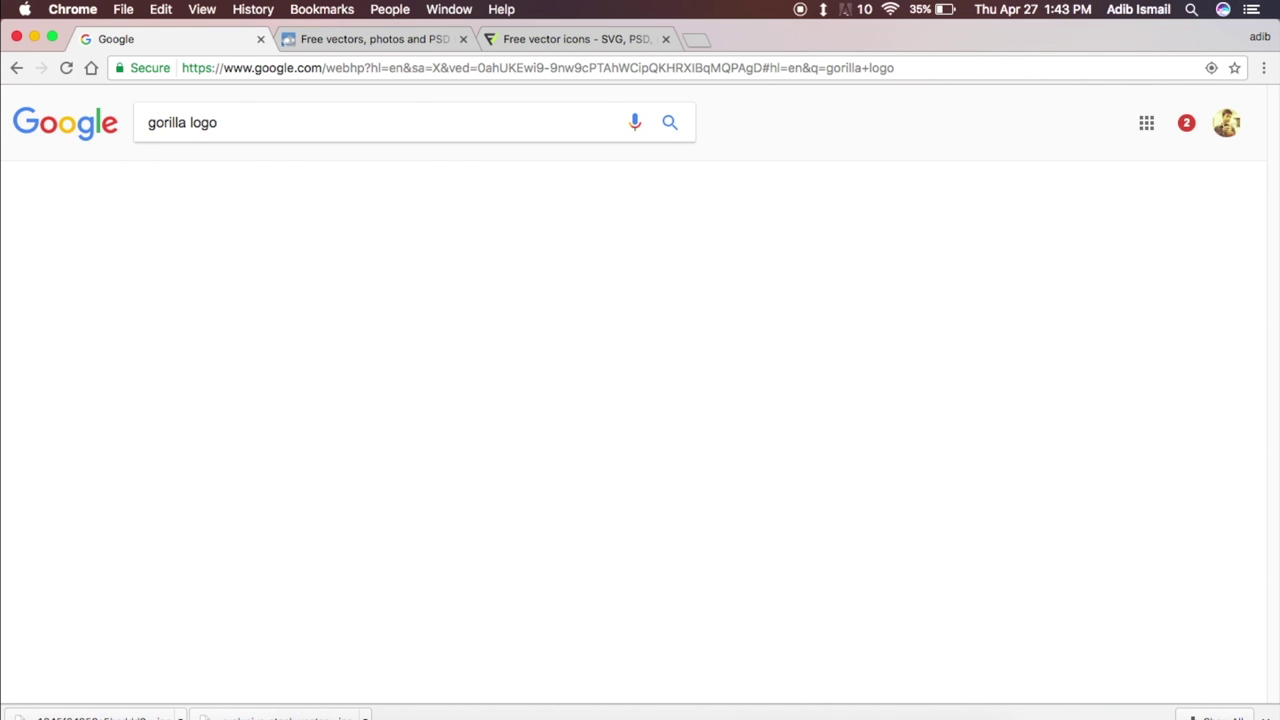
click(207, 174)
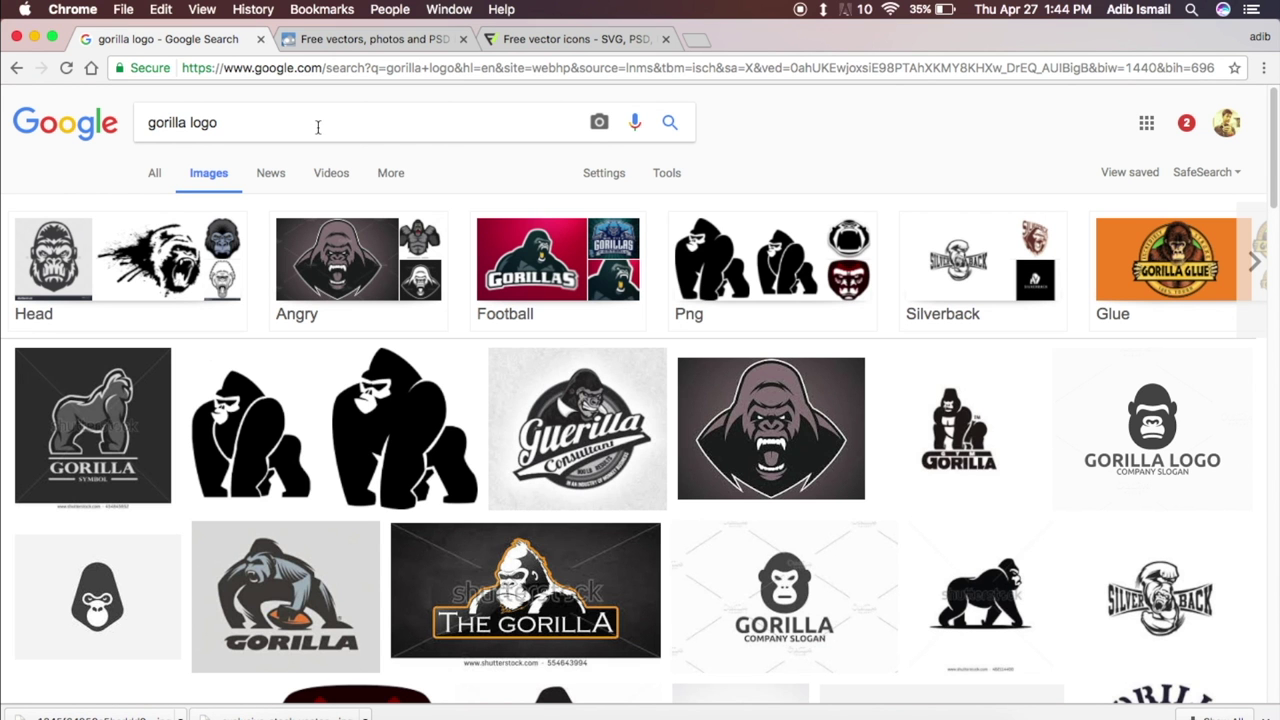
click(667, 172)
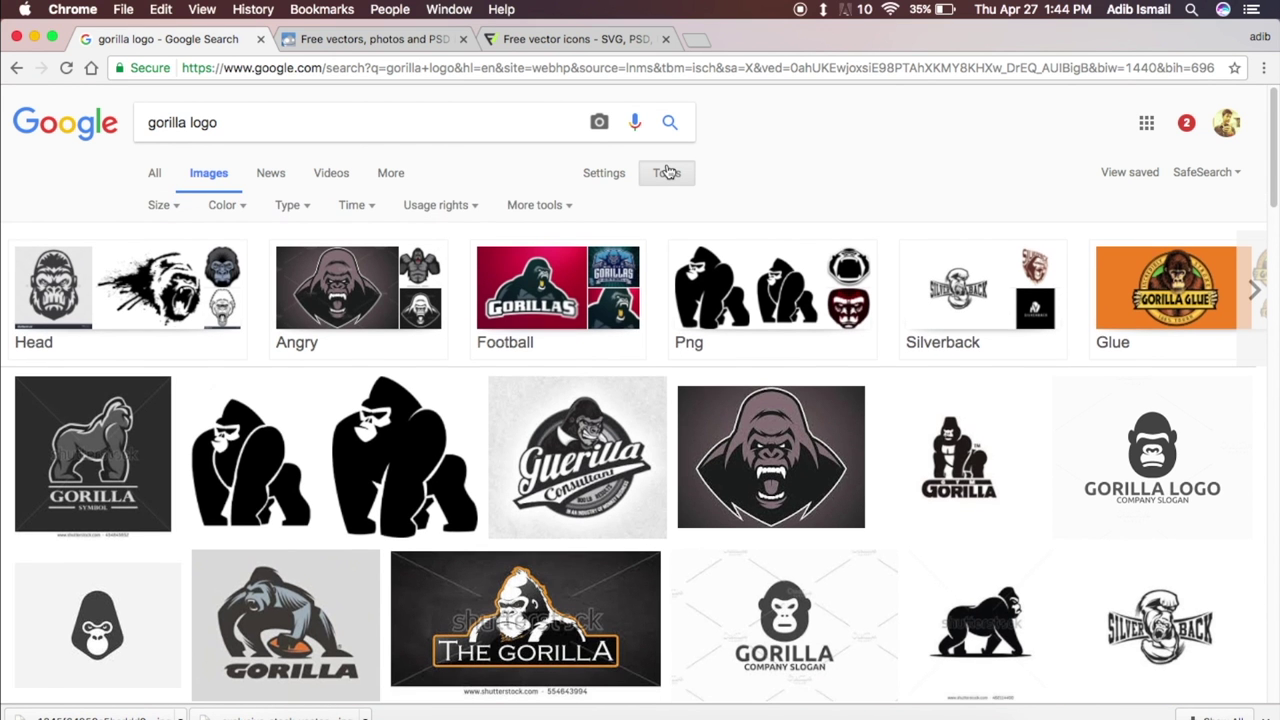
click(162, 210)
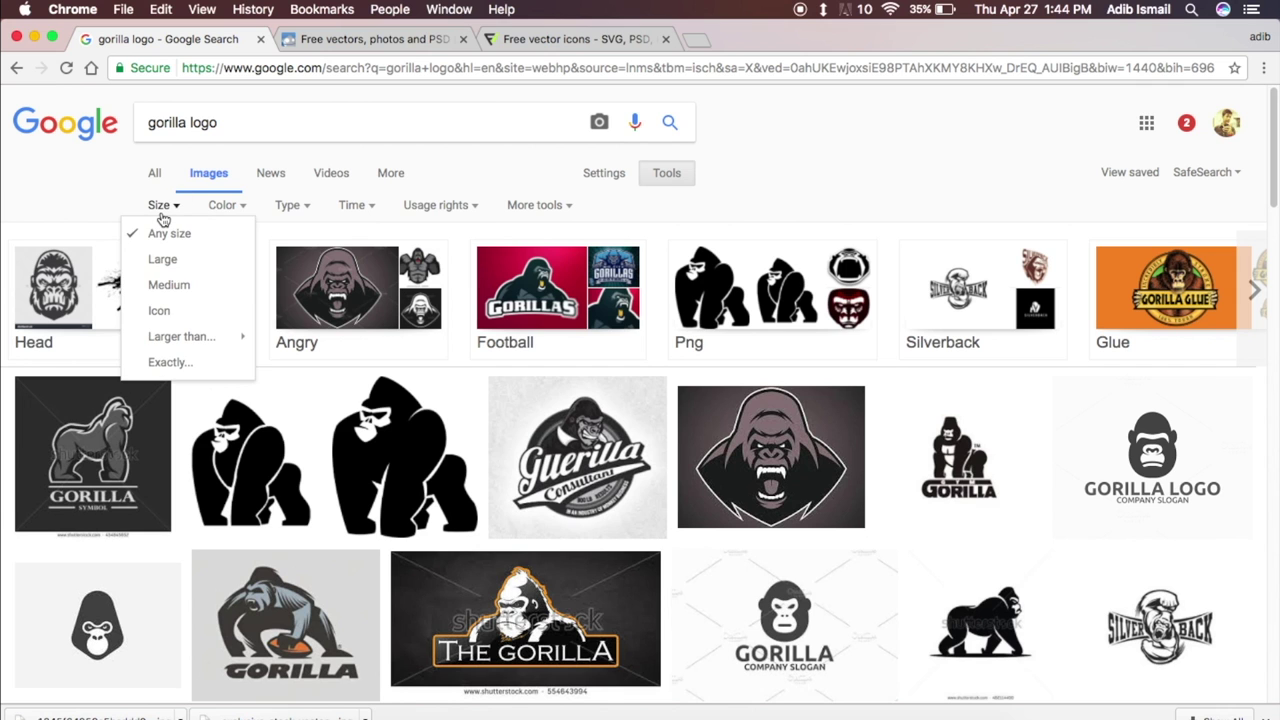
mouse_move(182, 336)
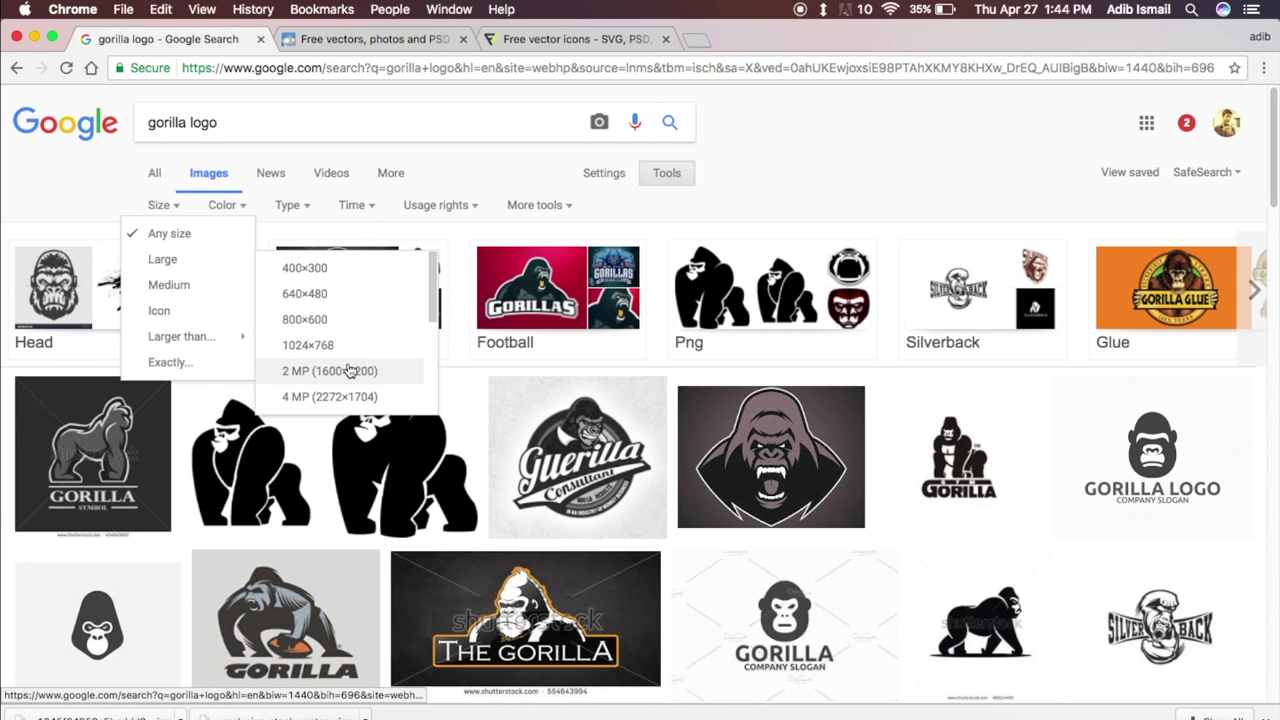
click(352, 371)
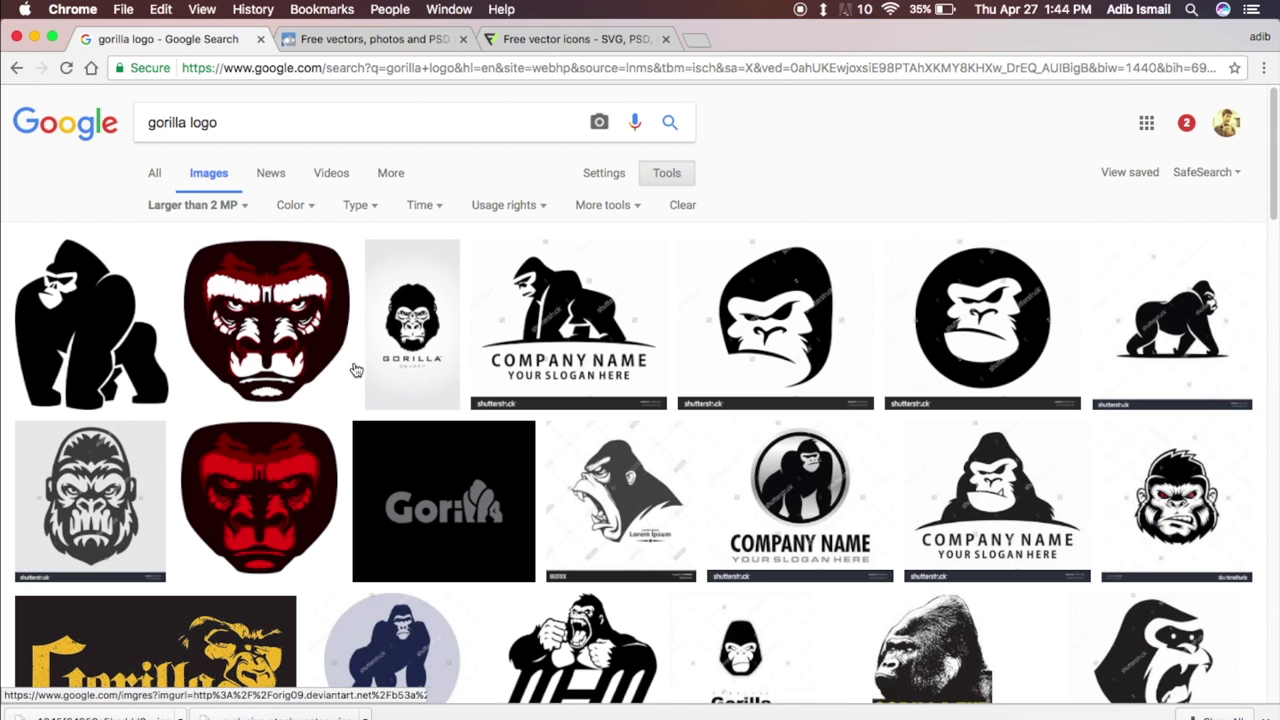
Step: Save the large gorilla head logo image to Downloads
click(1150, 483)
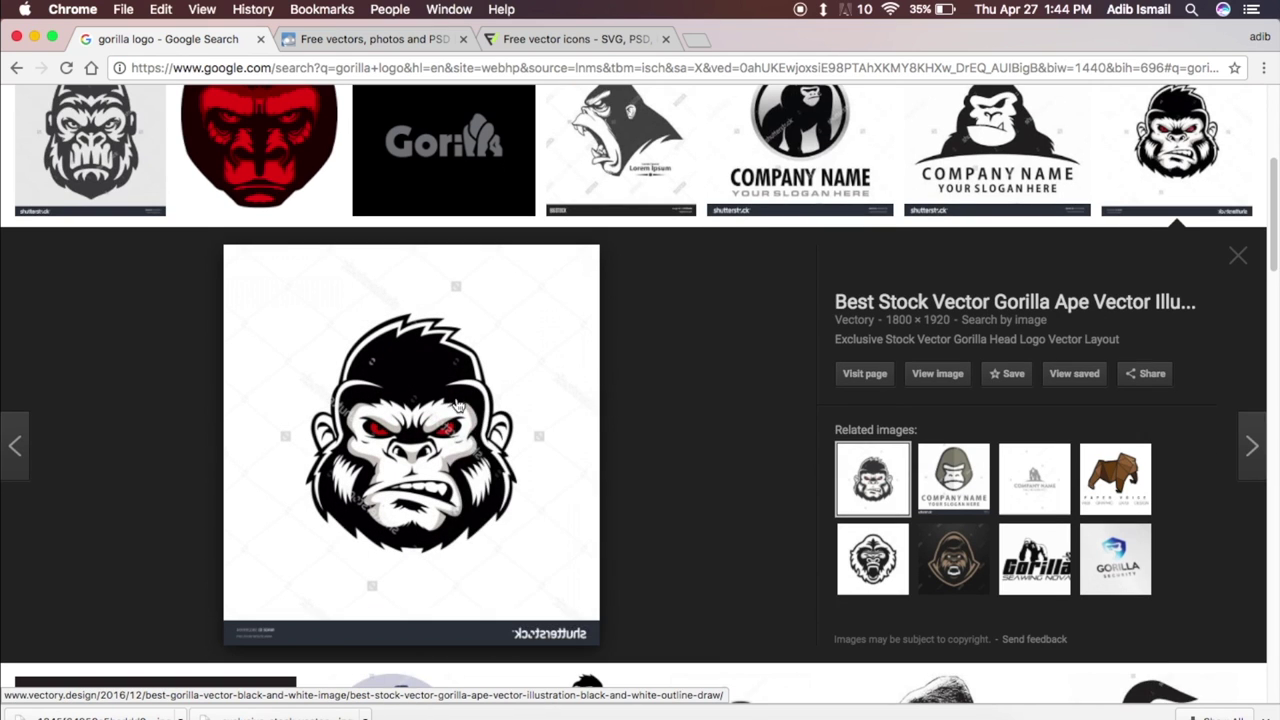
right_click(459, 394)
click(509, 529)
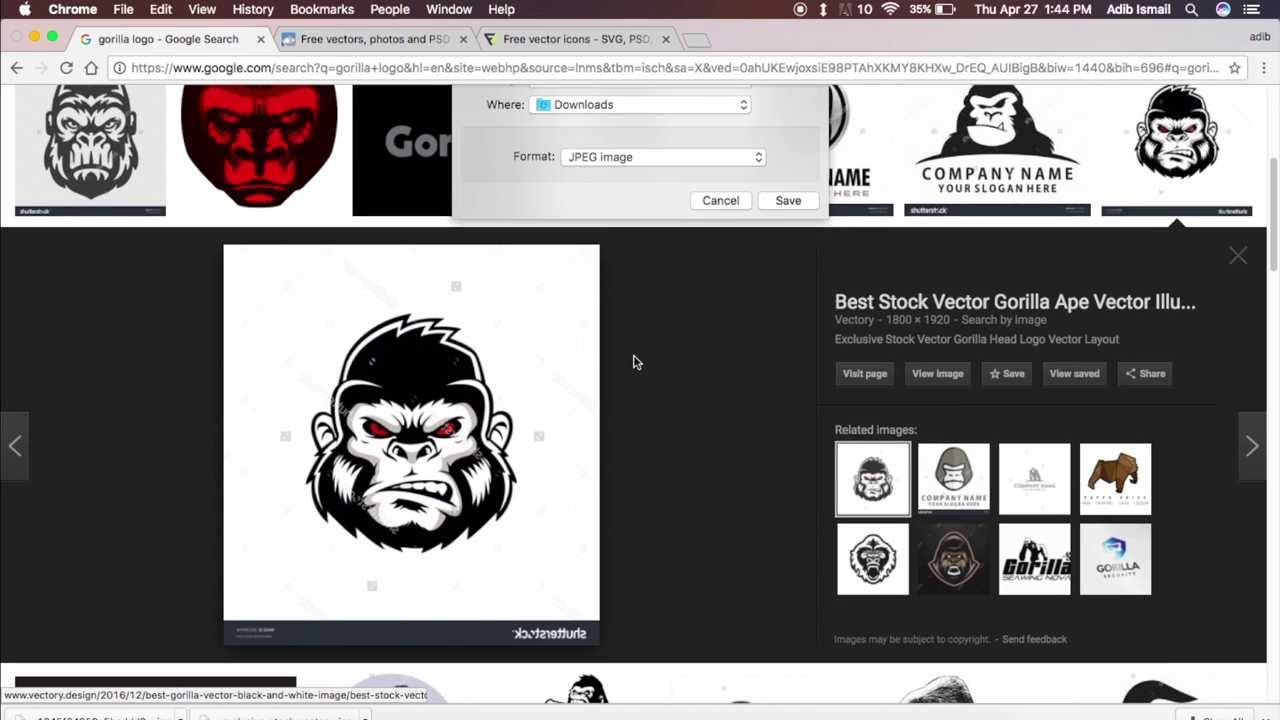
click(790, 263)
Step: Search 'logo esport', save the crowned fish logo, and return to Illustrator
text(lo)
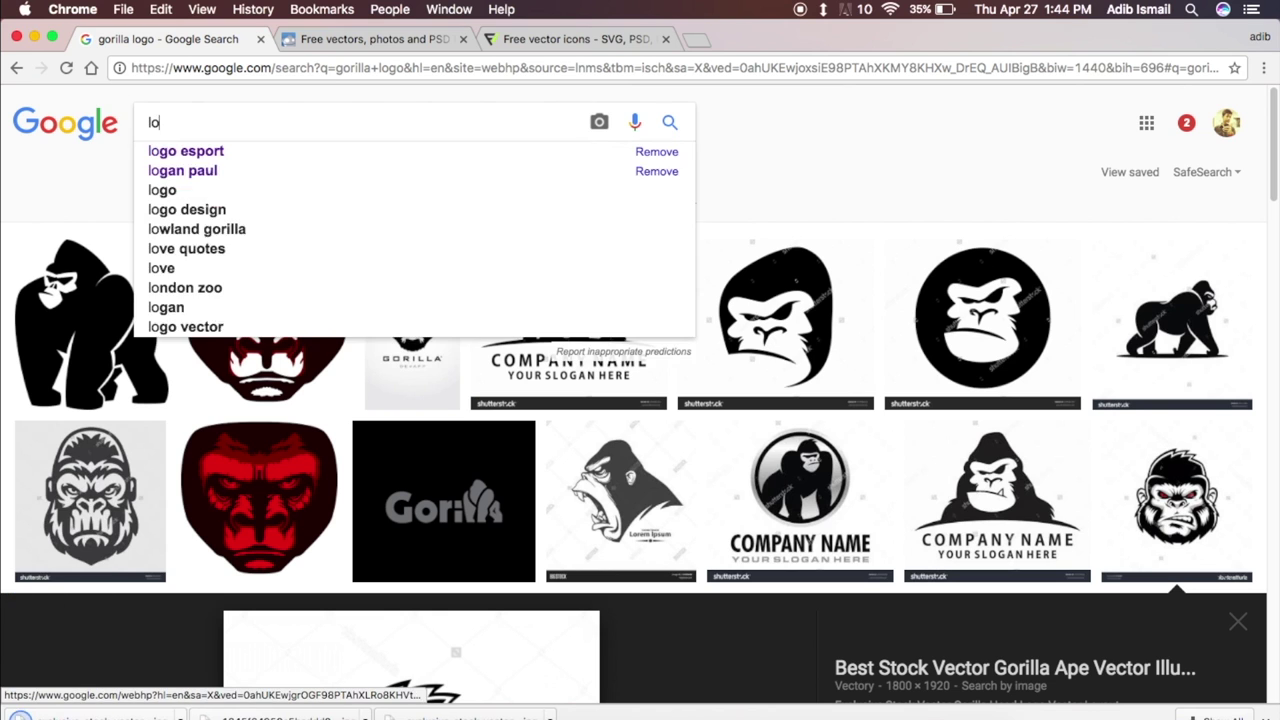
text(go esport)
key(Return)
scroll(665, 370, down, 10)
click(370, 665)
right_click(494, 434)
click(543, 569)
click(789, 263)
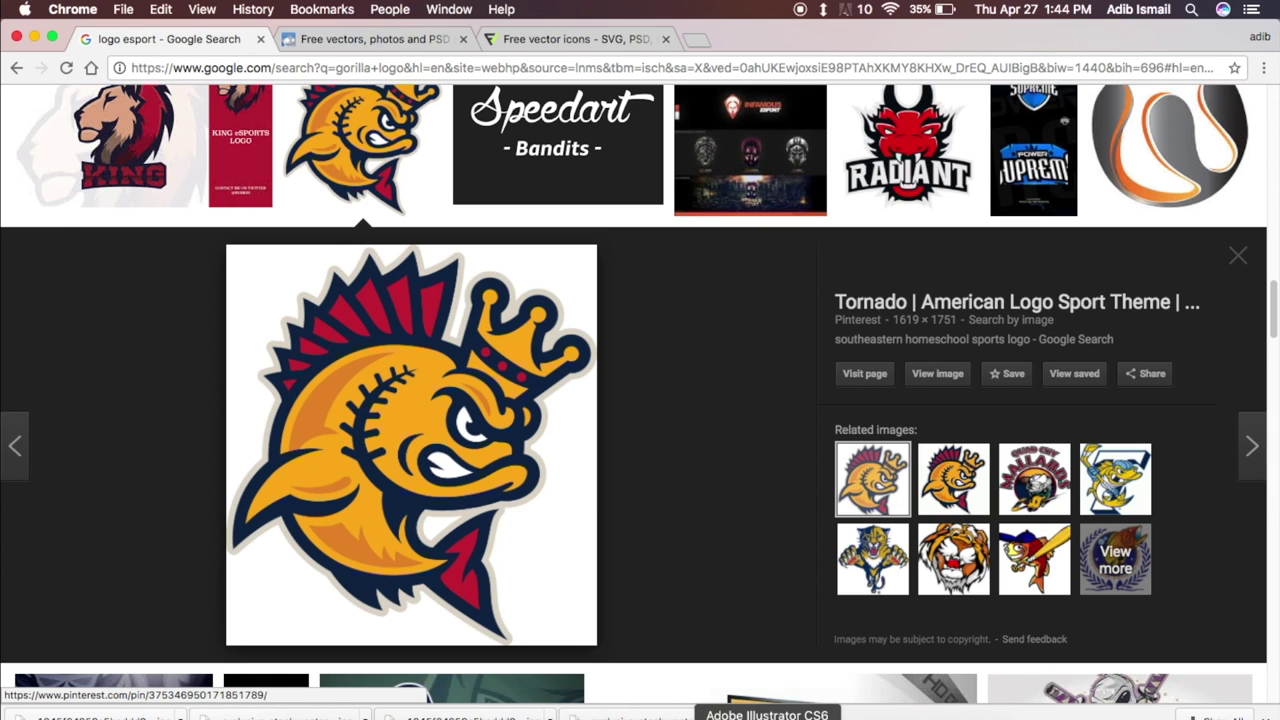
click(767, 718)
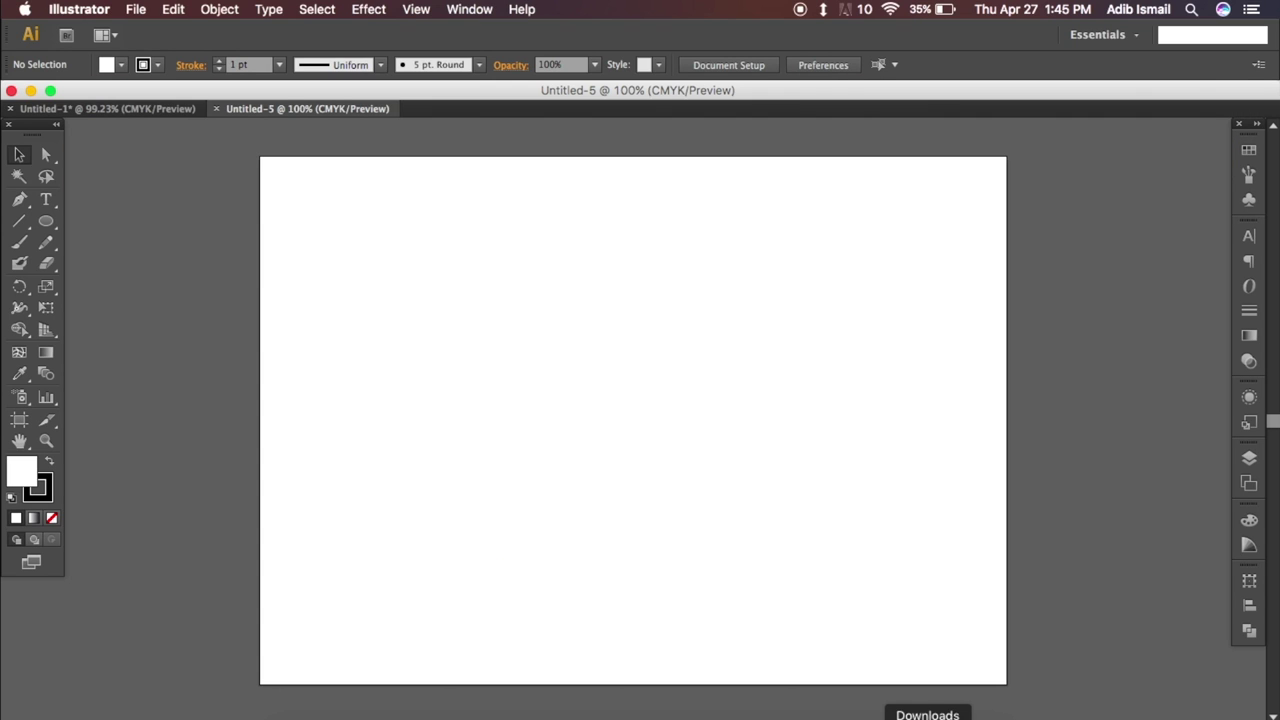
Step: Place the gorilla and fish logo images from Downloads, with the fish on the right
click(928, 716)
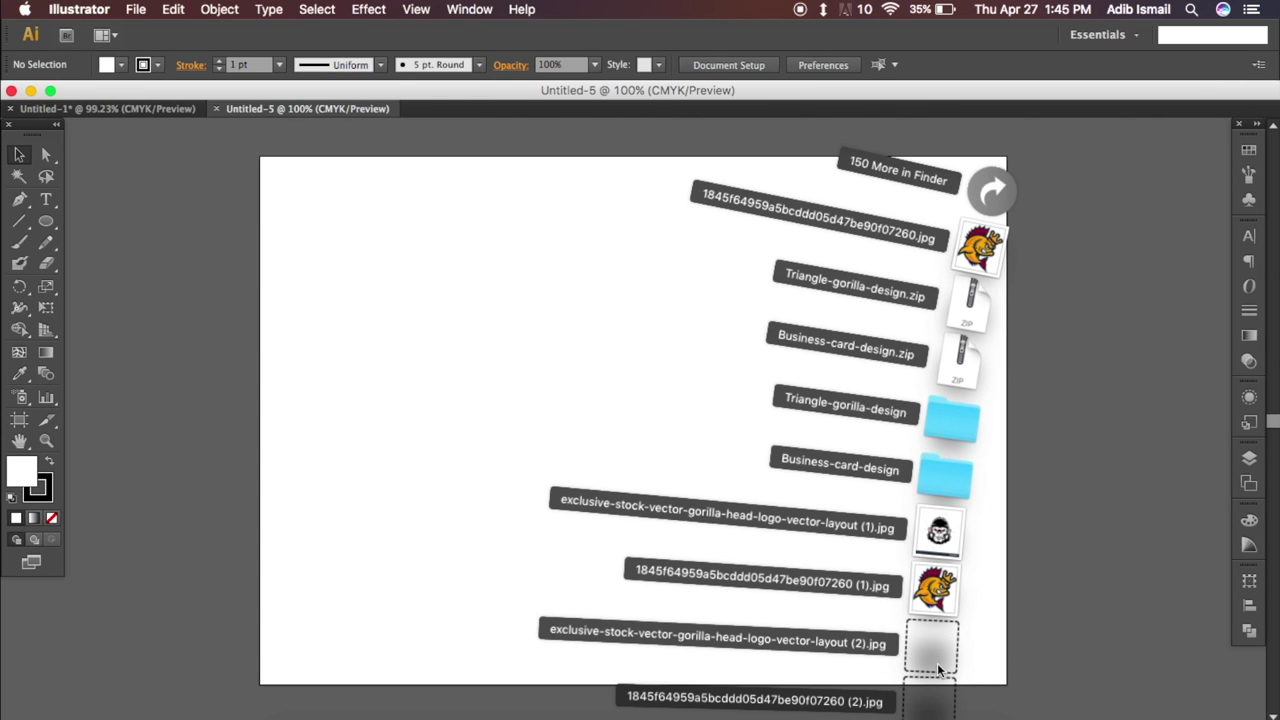
drag(938, 668, 275, 372)
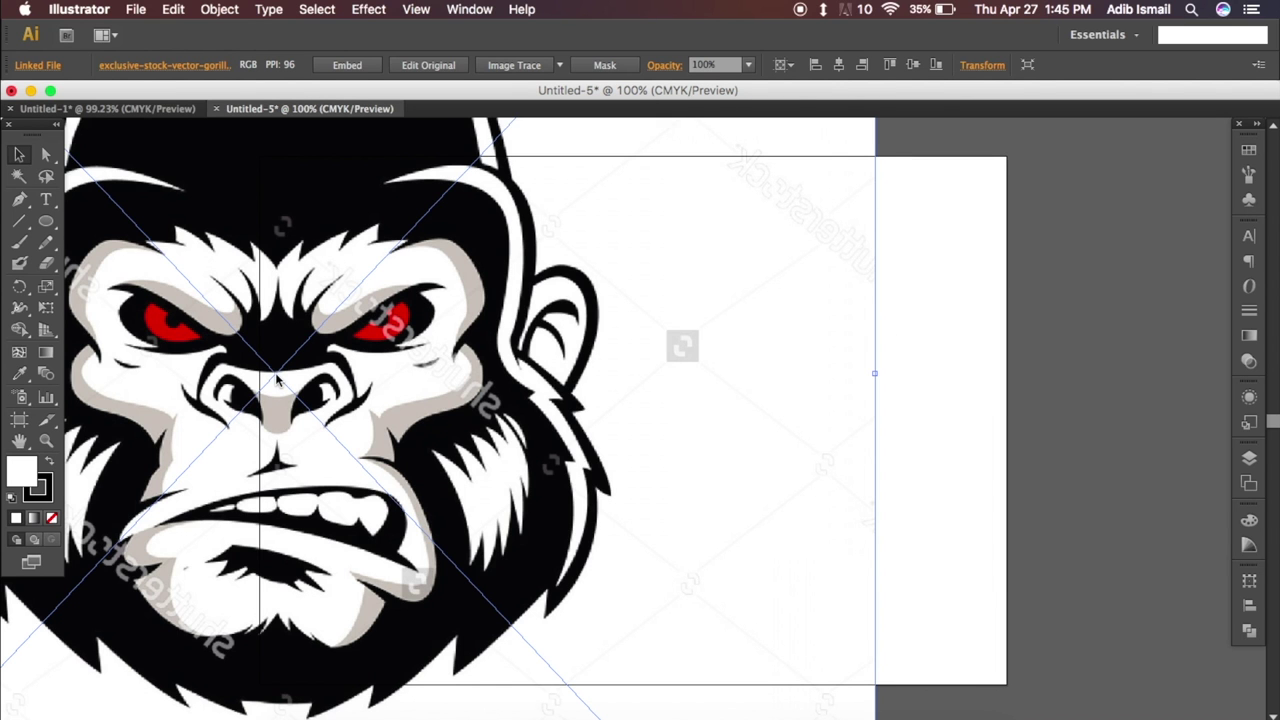
click(928, 712)
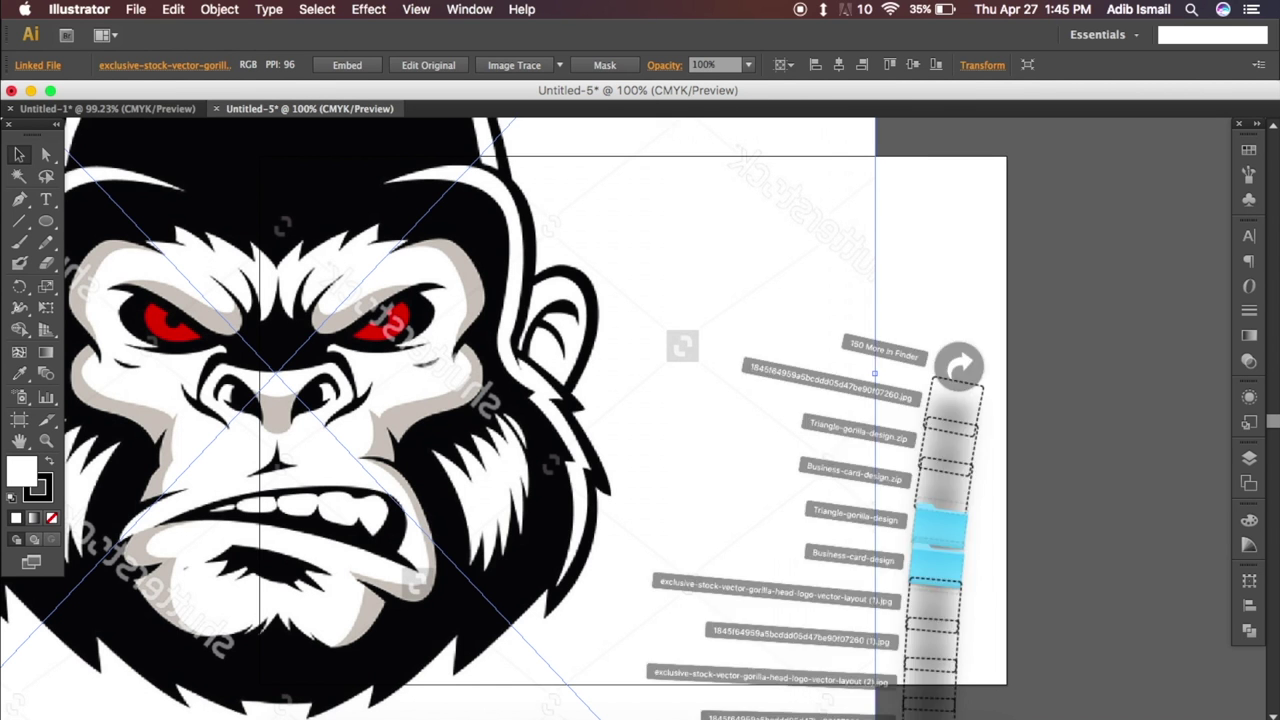
click(1033, 332)
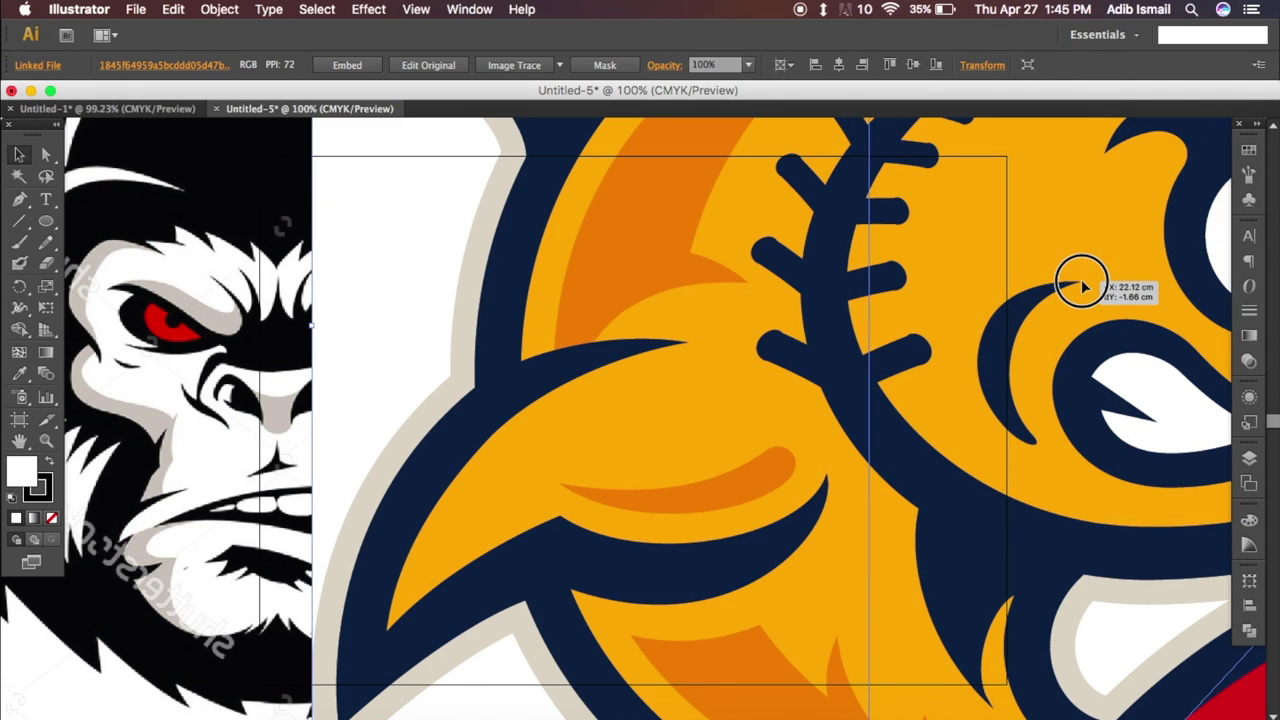
drag(563, 334, 1110, 280)
Step: Embed the gorilla image, zoom out, and move the fish further right
click(630, 287)
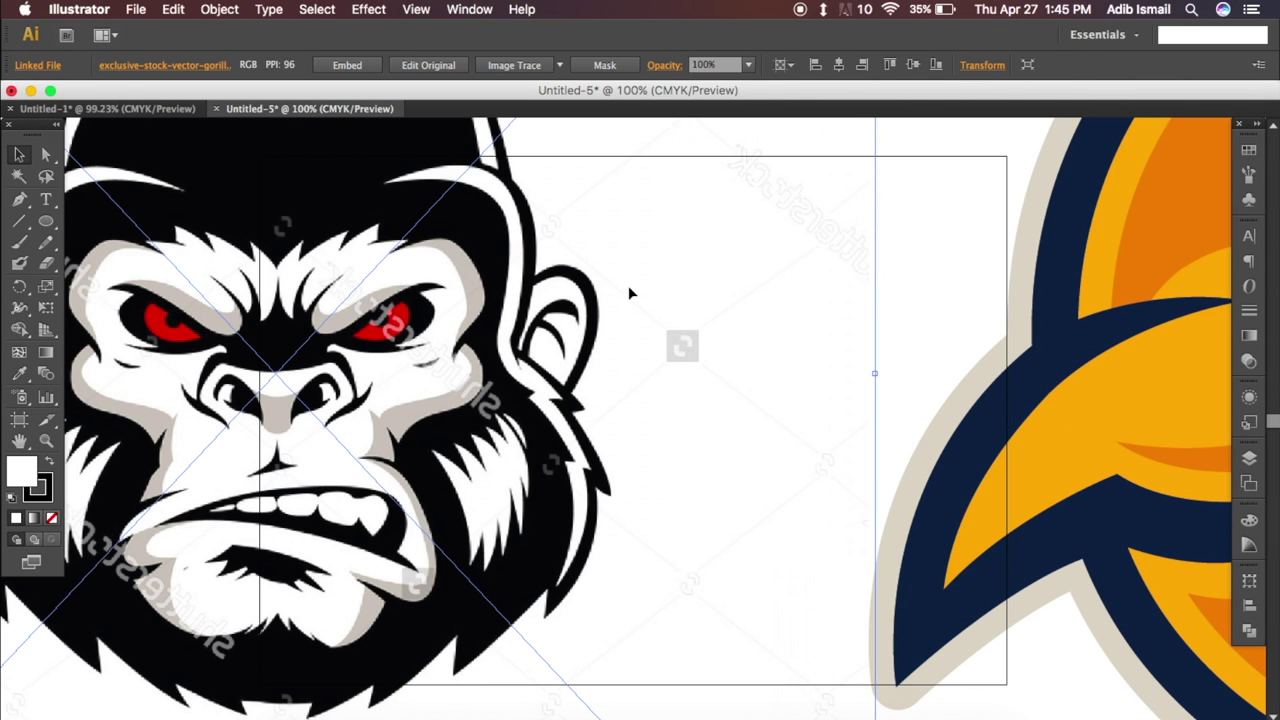
click(337, 67)
key(z)
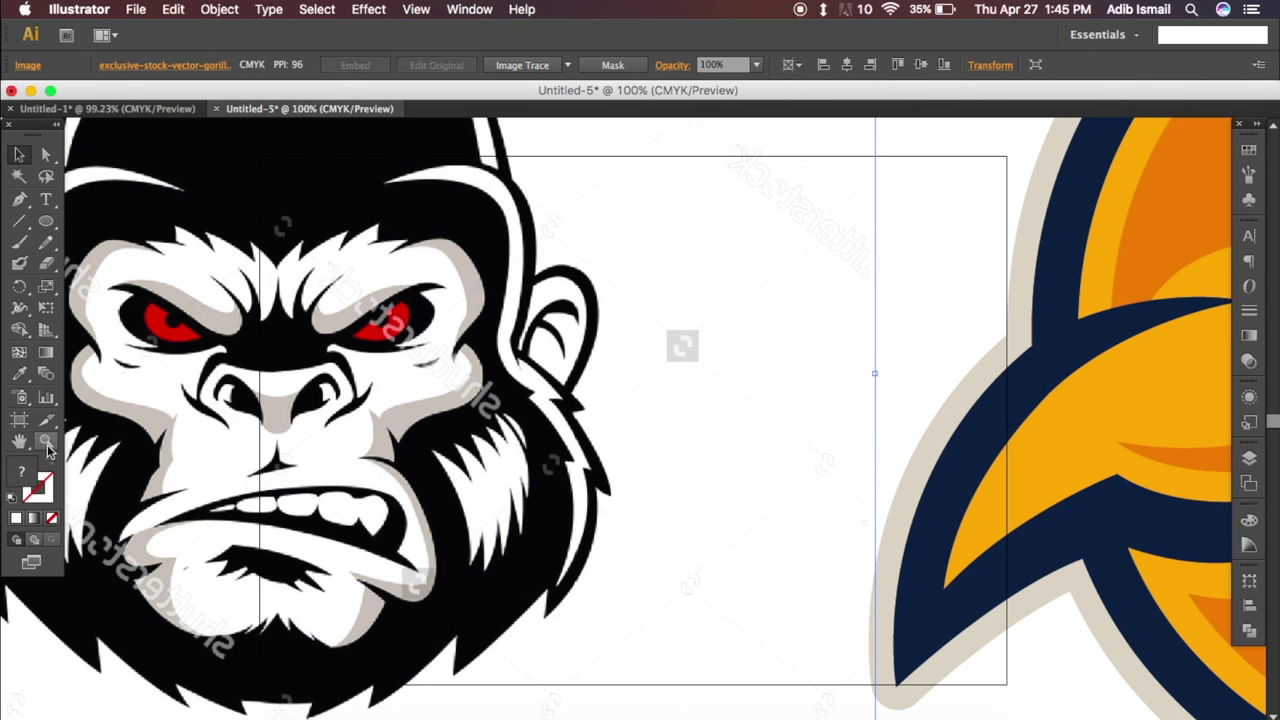
alt+click(165, 505)
key(v)
click(477, 249)
drag(606, 266, 727, 271)
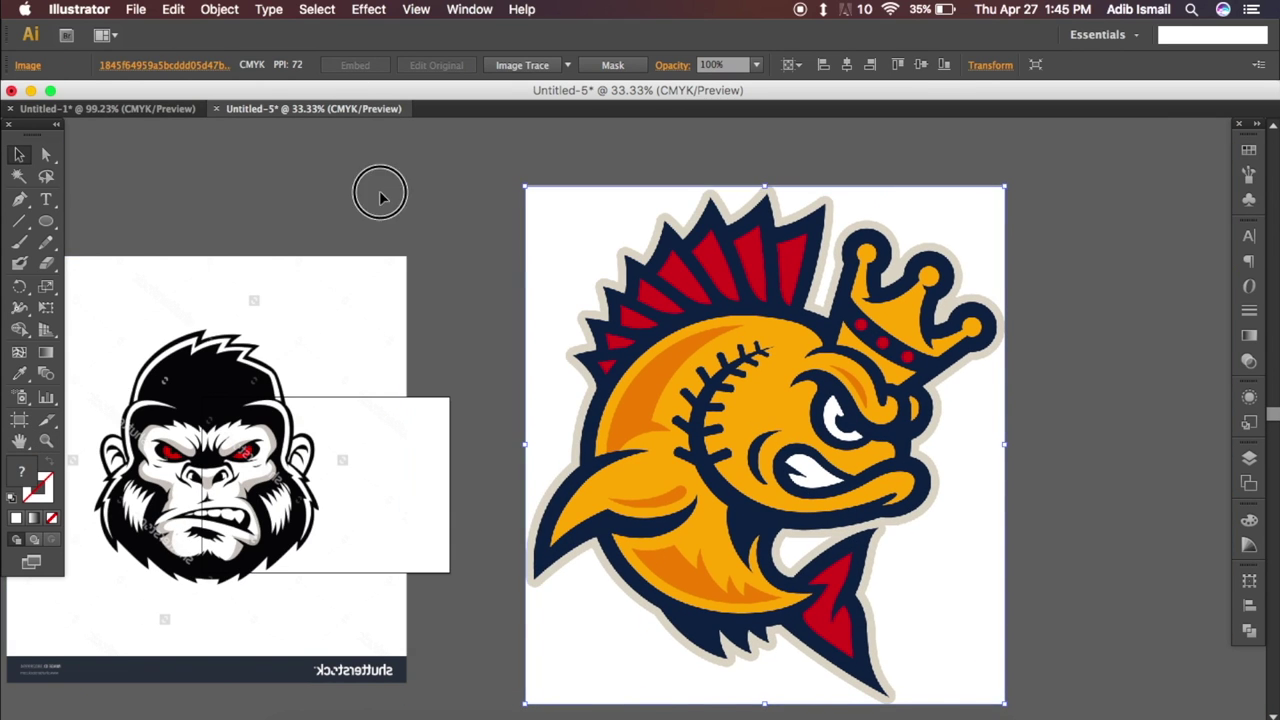
click(380, 191)
click(342, 298)
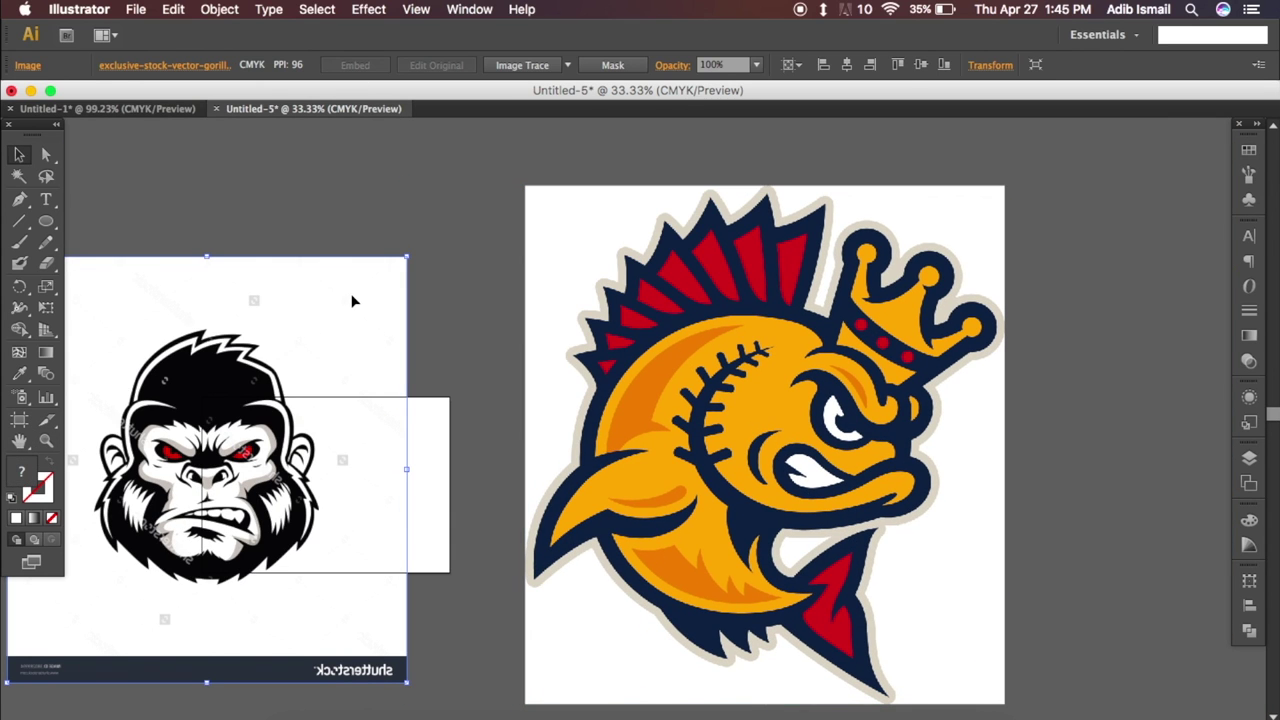
click(567, 65)
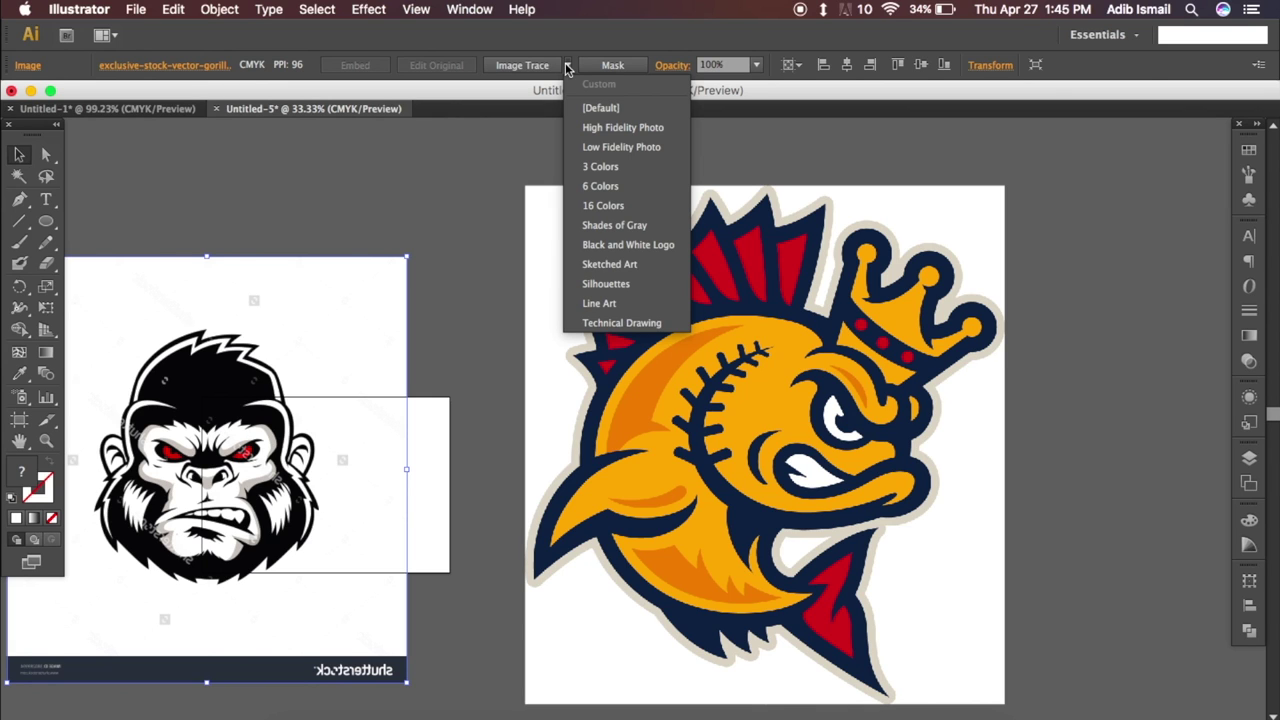
Step: Trace the gorilla with Black and White Logo, expand it, and delete its white background
click(635, 245)
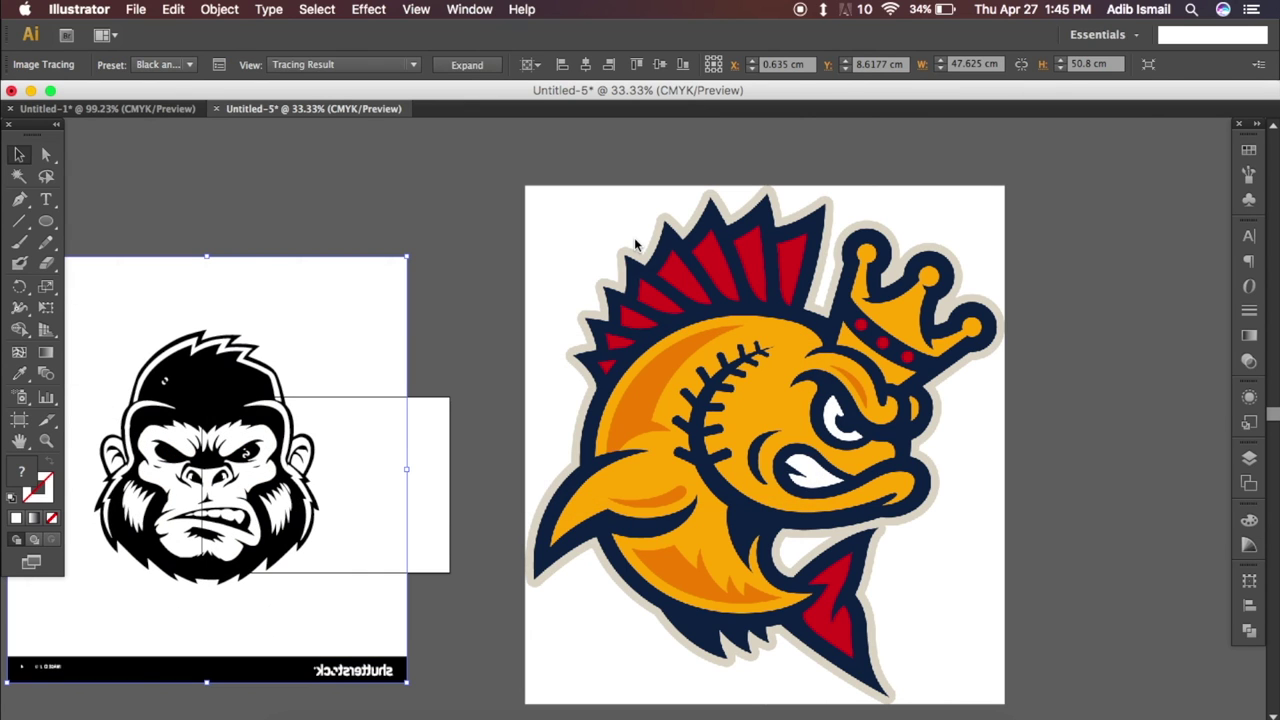
click(466, 64)
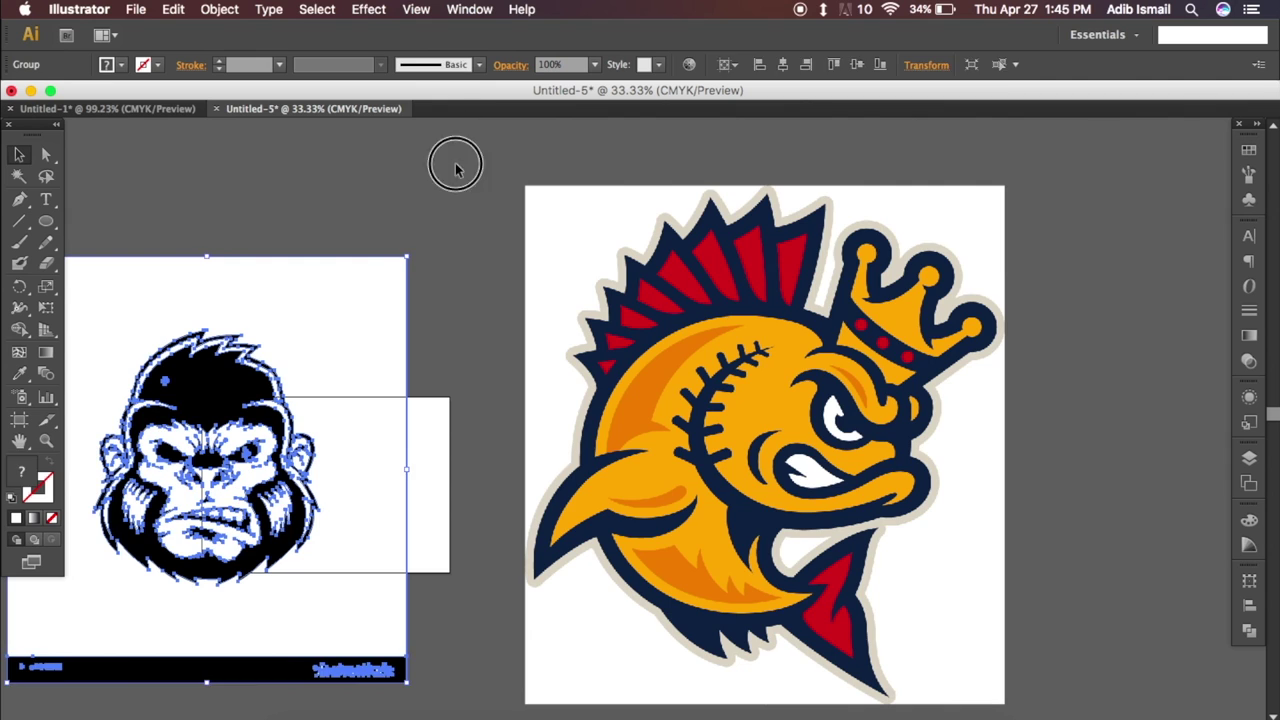
click(455, 164)
double_click(367, 312)
key(Delete)
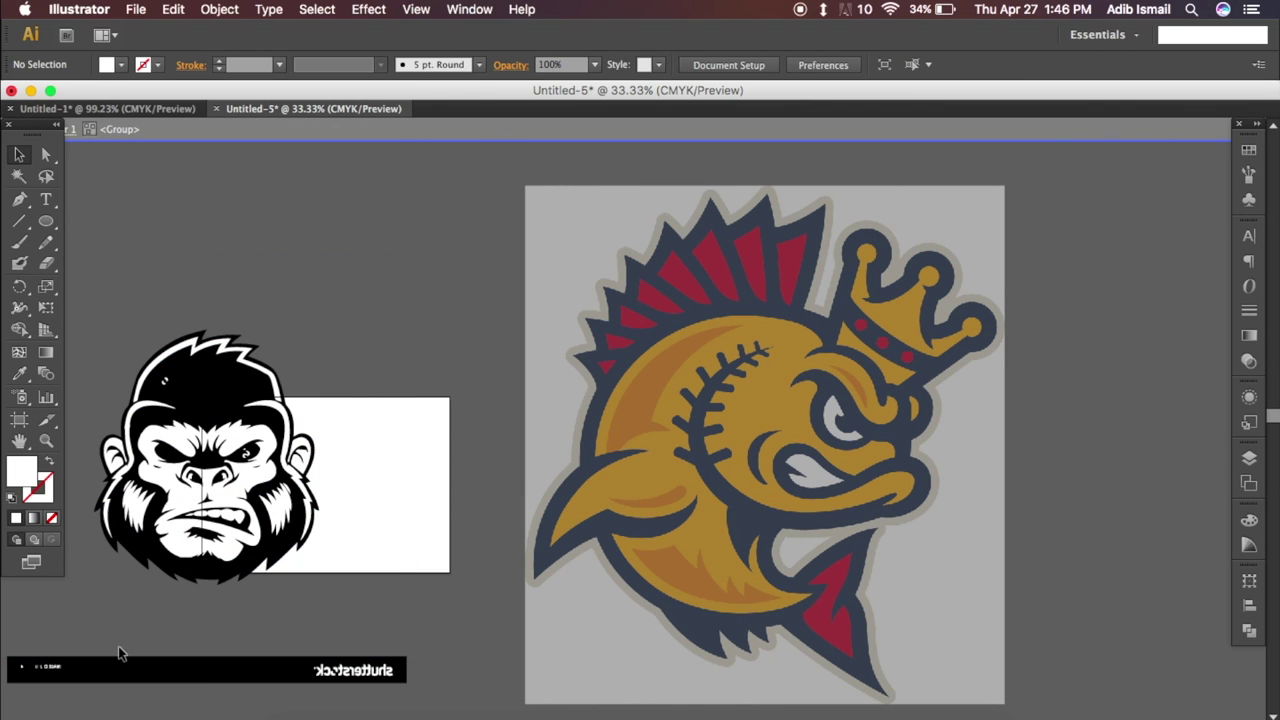
Step: Zoom in on the gorilla's head and draw a small ellipse there
double_click(460, 692)
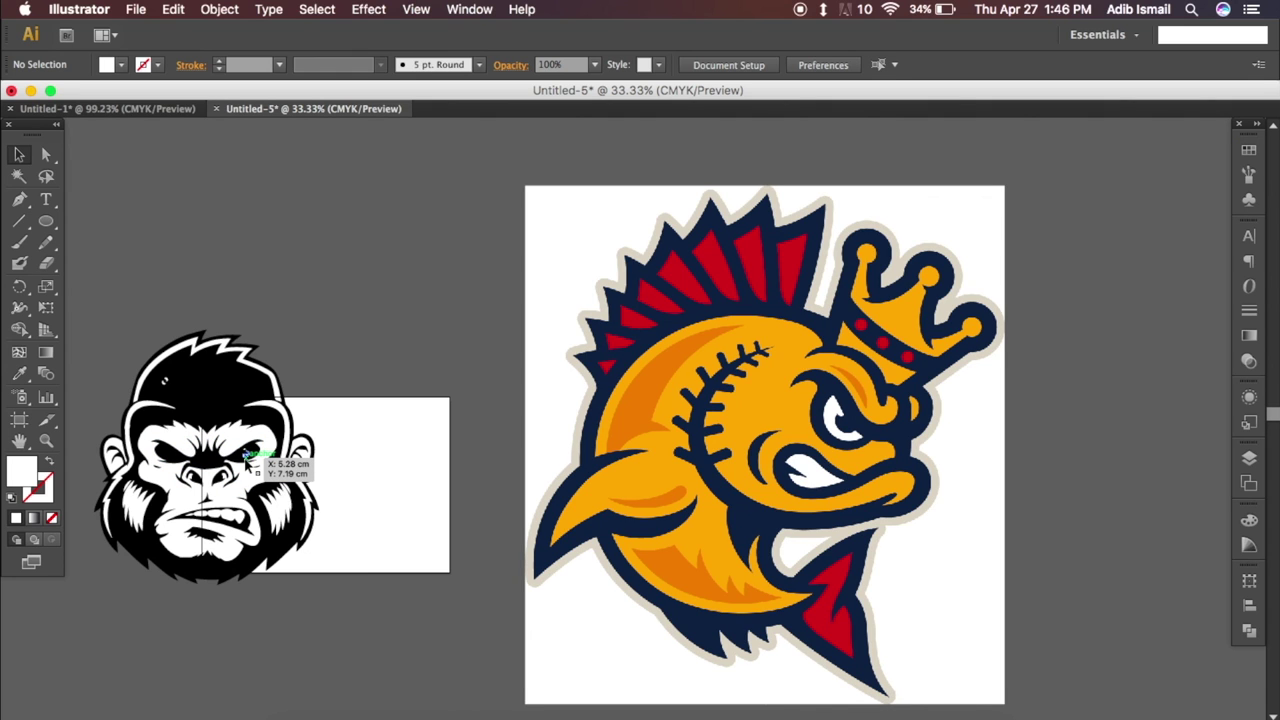
click(46, 441)
drag(108, 350, 306, 486)
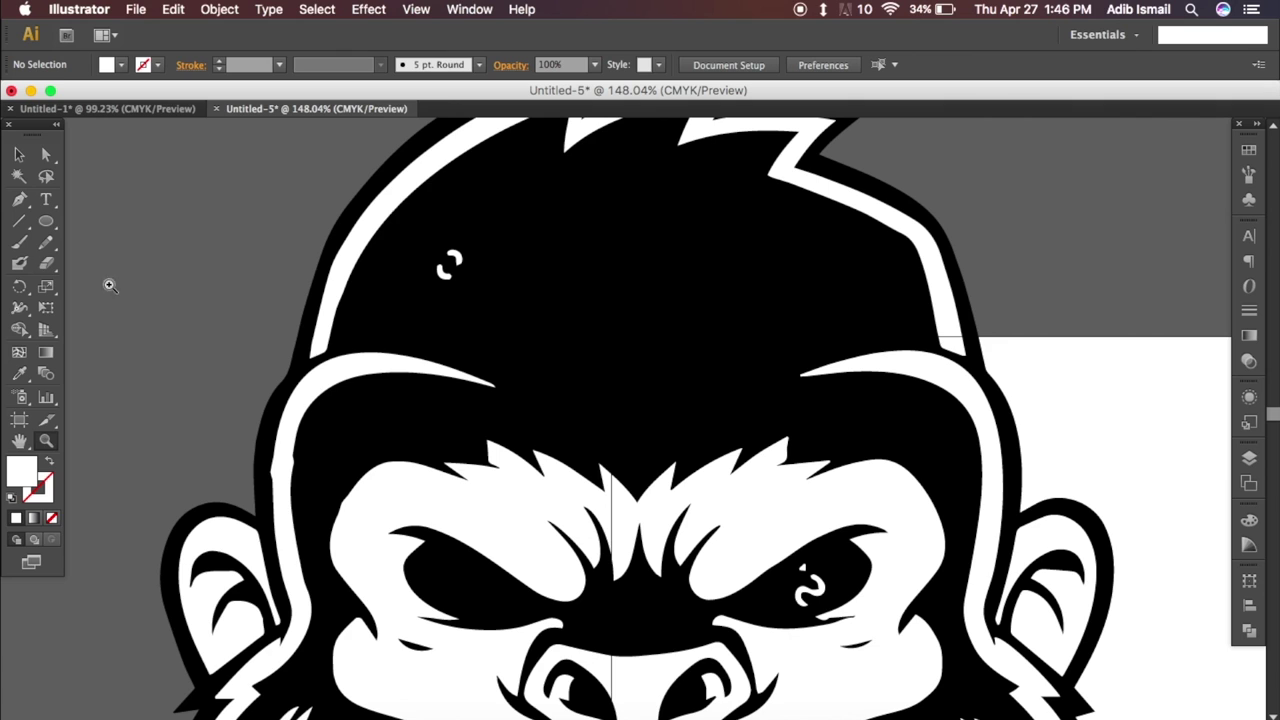
click(46, 221)
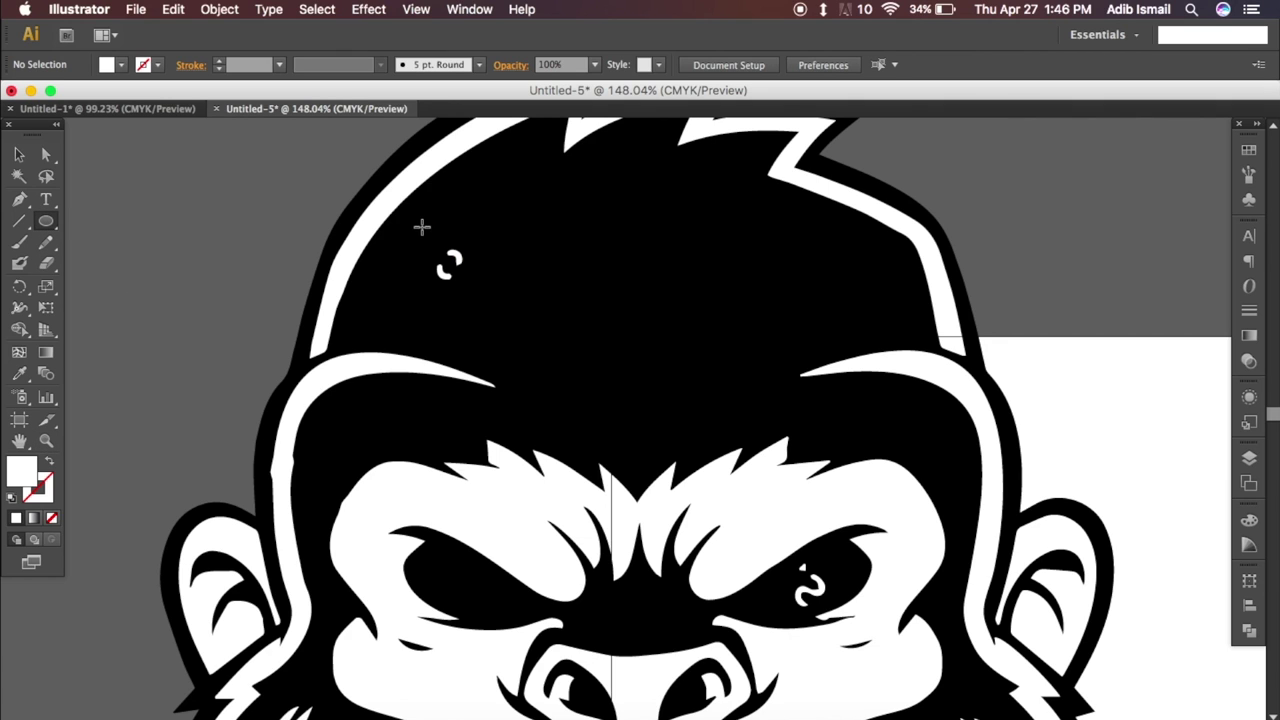
drag(421, 226, 504, 320)
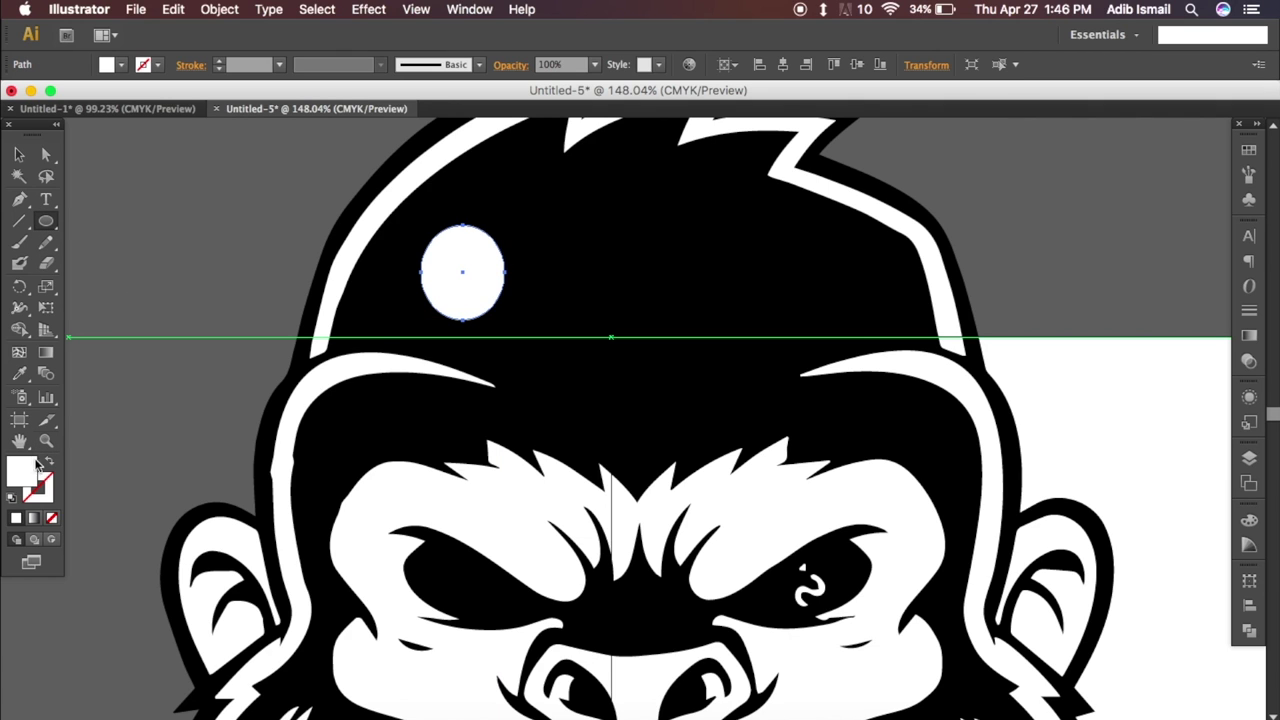
Step: Fill the circle with the gorilla's black and move it onto the right eye
click(22, 375)
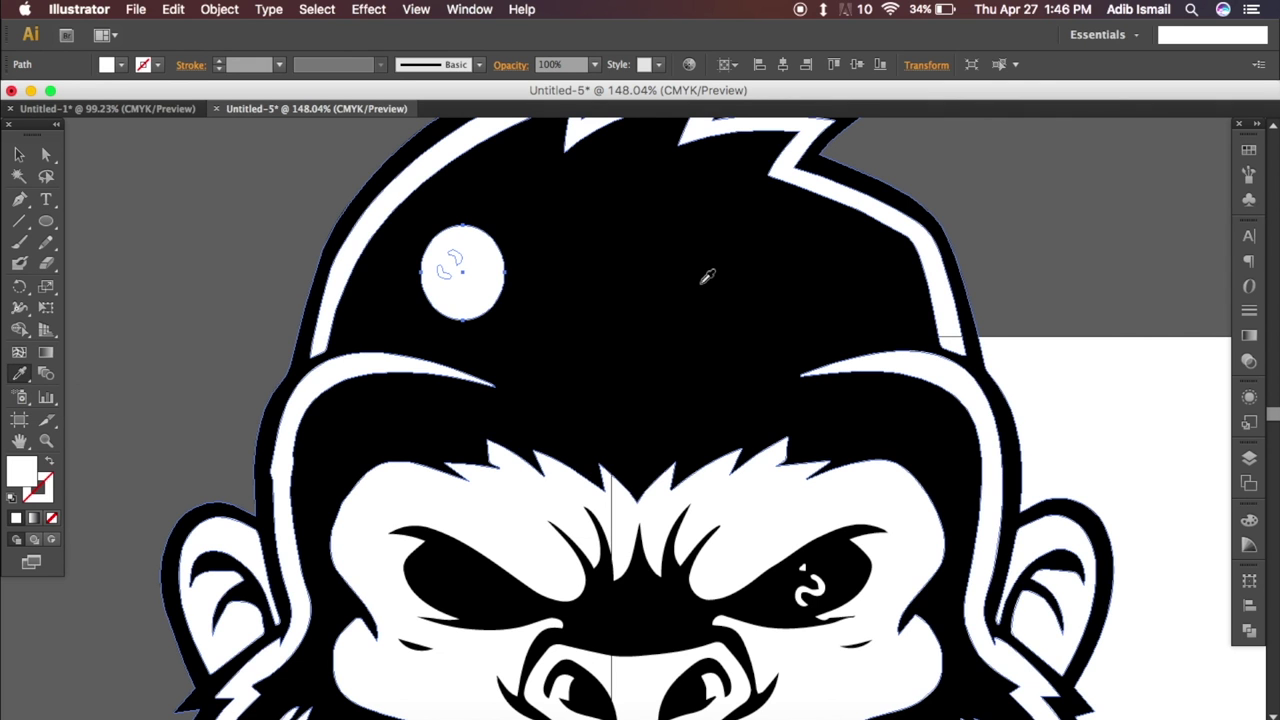
click(705, 271)
click(22, 156)
drag(455, 270, 783, 560)
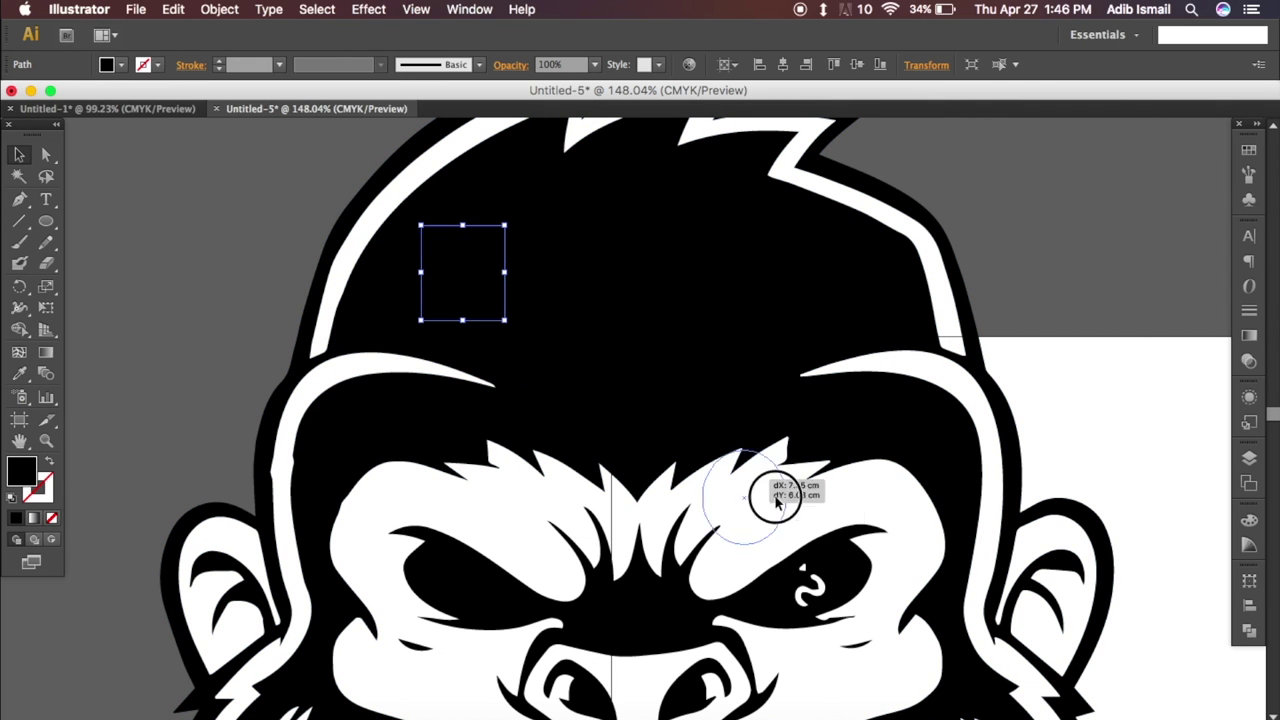
key(super+minus)
key(super+minus)
key(super+minus)
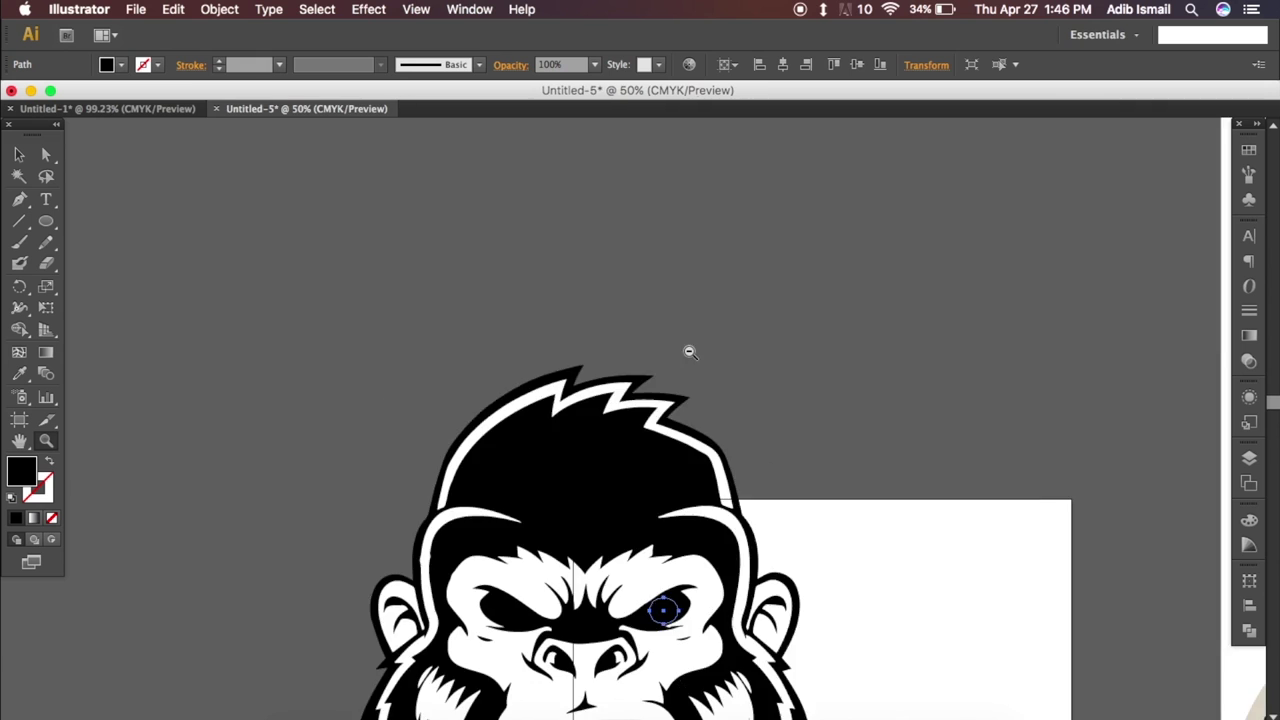
key(super+minus)
drag(731, 329, 387, 173)
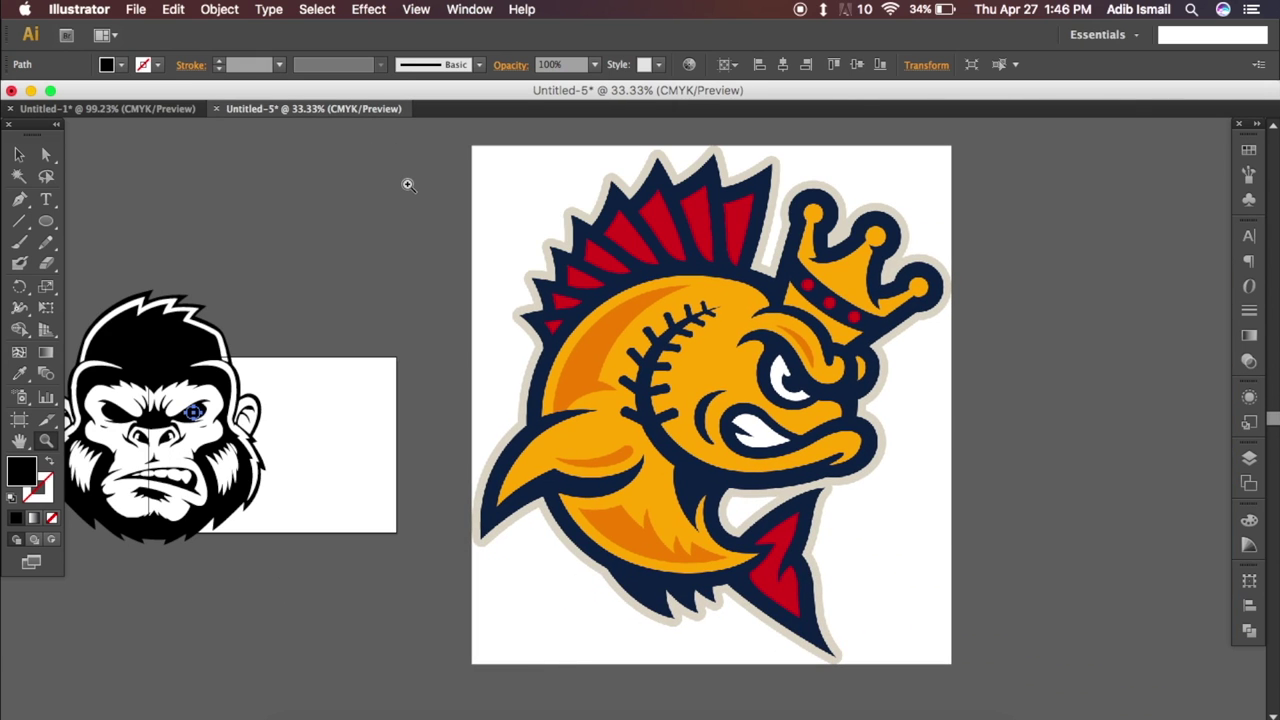
Step: Trace the fish logo with the High Fidelity Photo preset and expand it
click(20, 154)
click(633, 155)
click(565, 65)
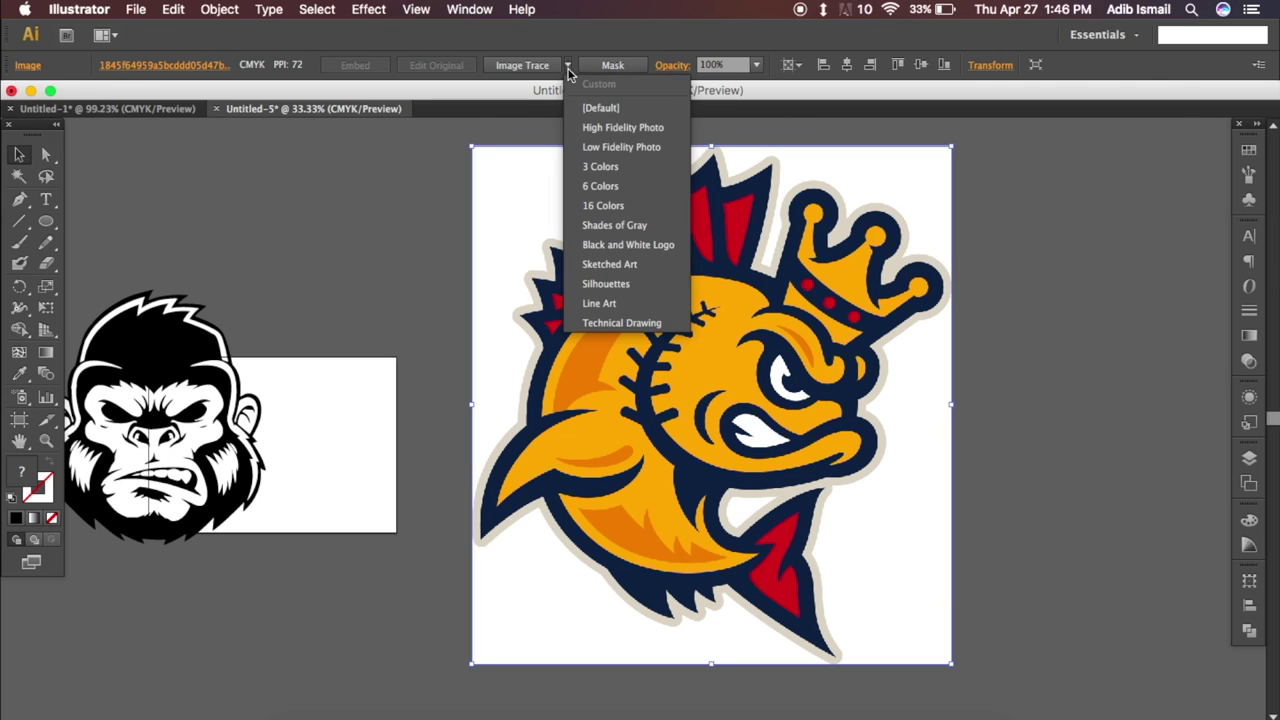
click(598, 128)
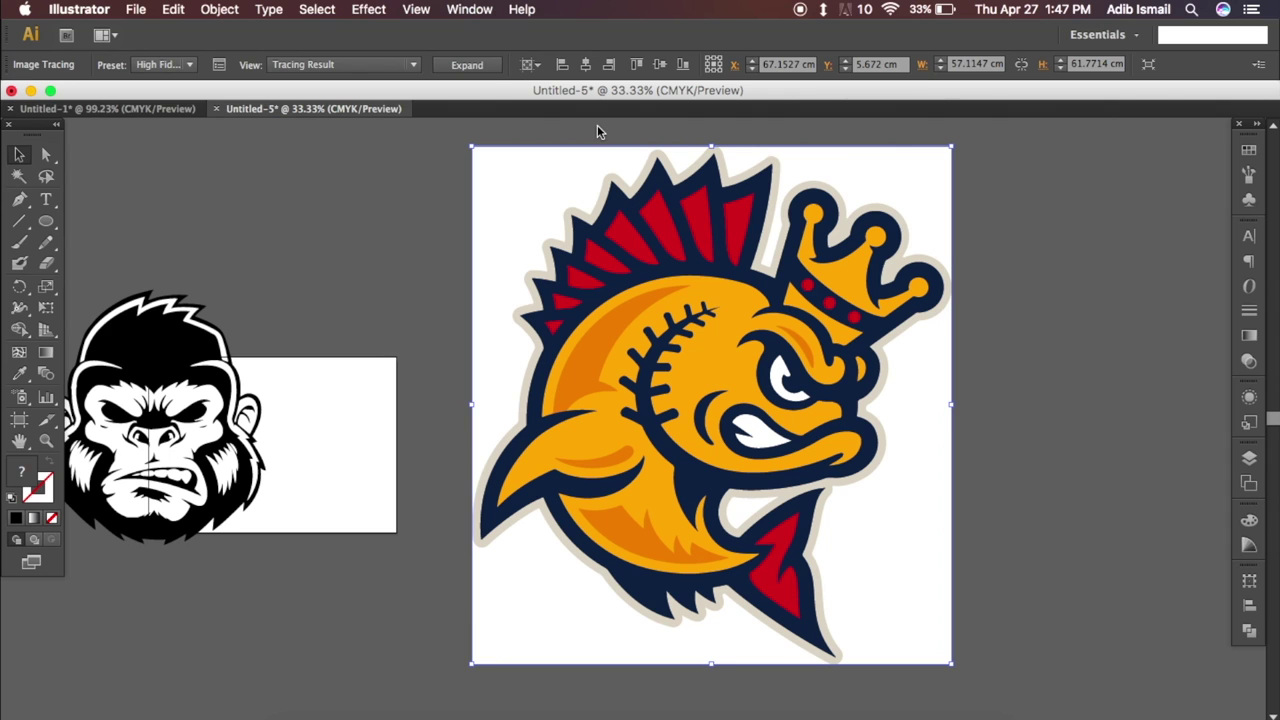
click(482, 67)
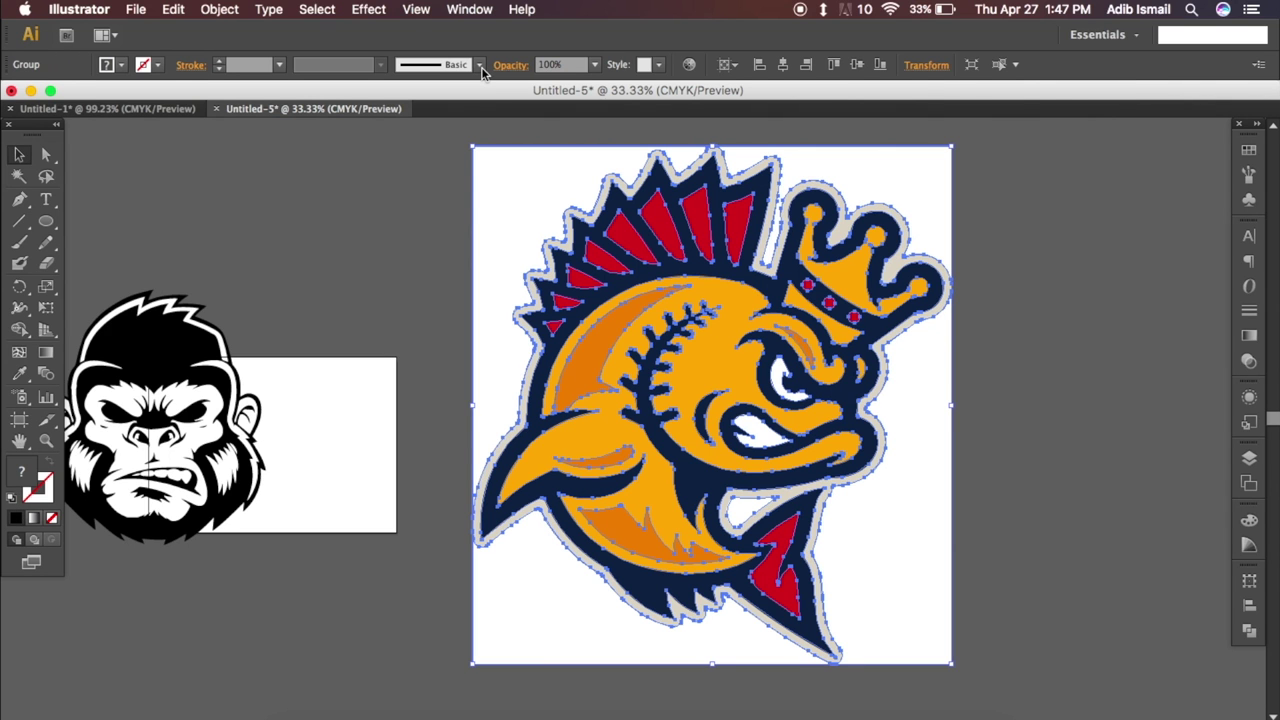
Step: Delete the two white background shapes from the traced fish group
double_click(514, 186)
click(514, 186)
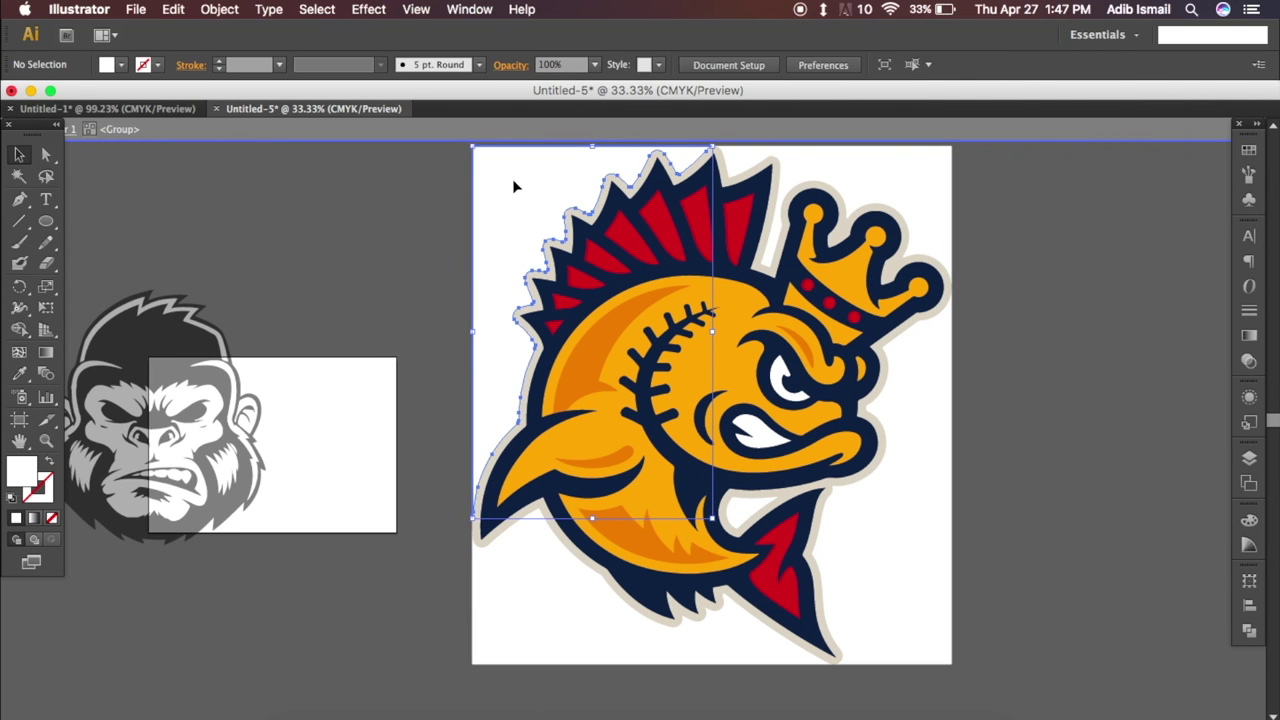
key(Delete)
click(720, 640)
key(Delete)
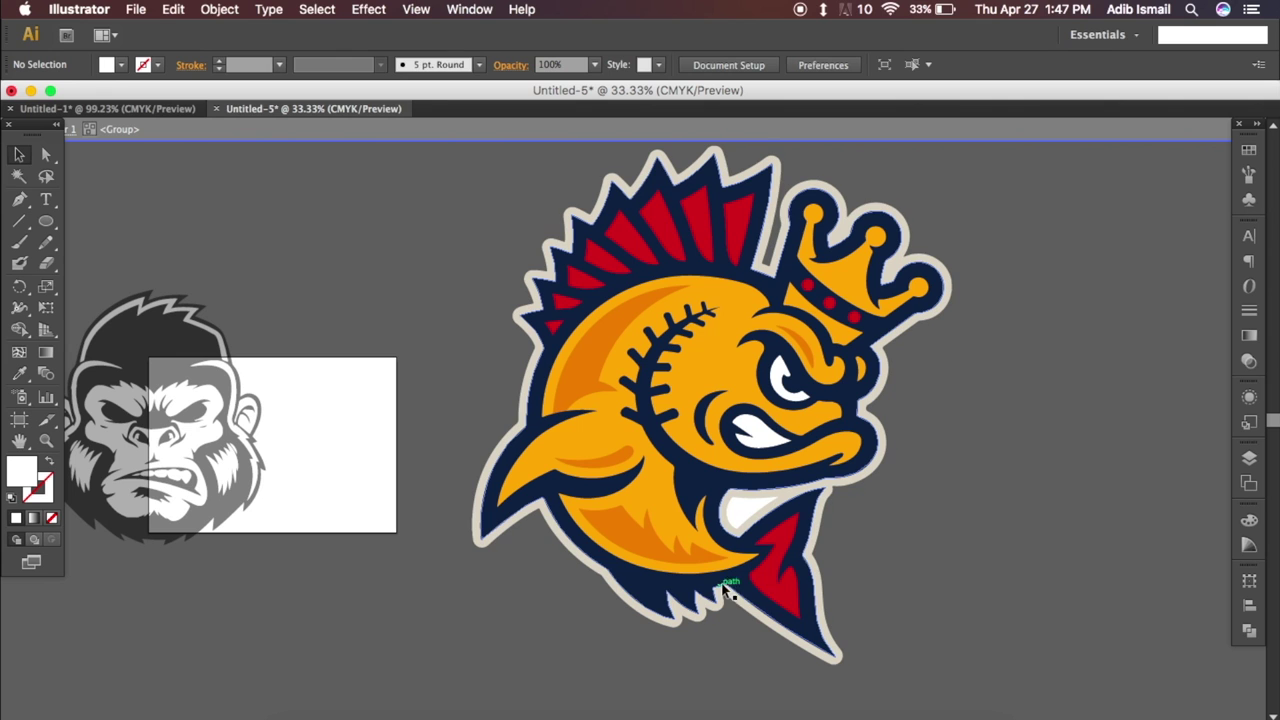
double_click(1043, 430)
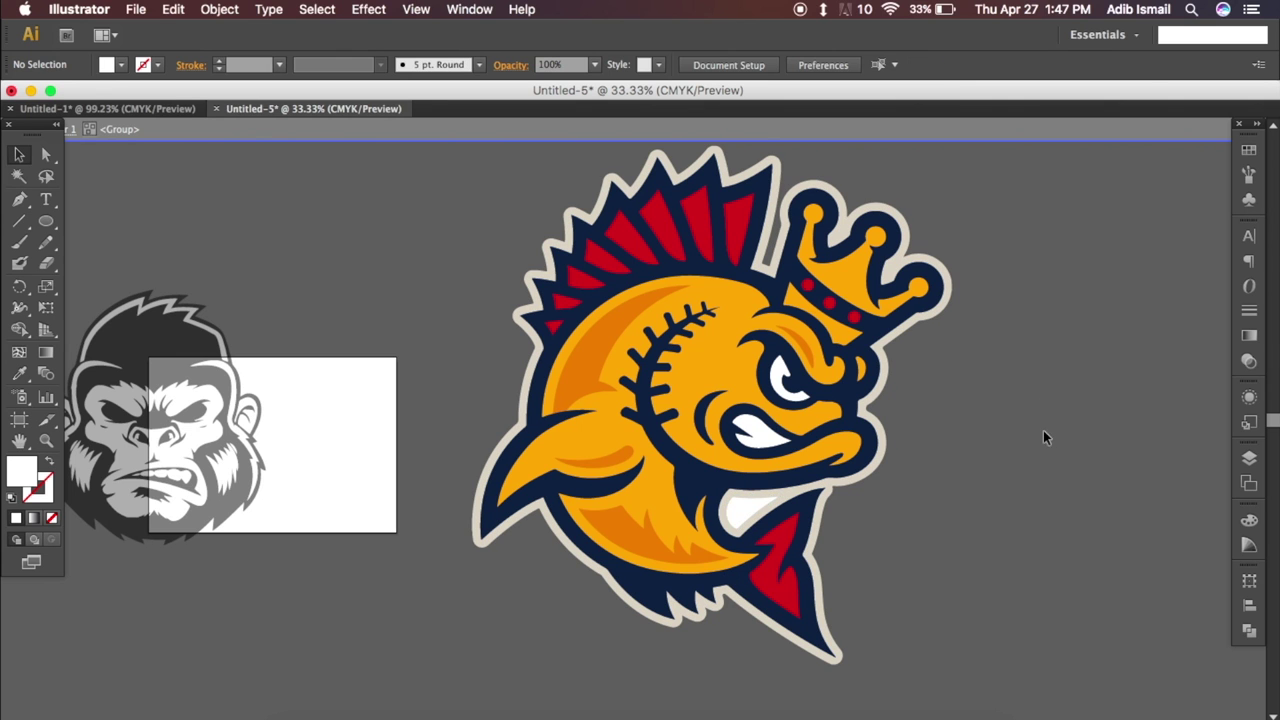
Step: Change the fish body's fill from orange to blue in the Color Picker
click(655, 505)
double_click(652, 489)
click(652, 489)
double_click(22, 469)
click(300, 272)
click(438, 264)
click(430, 236)
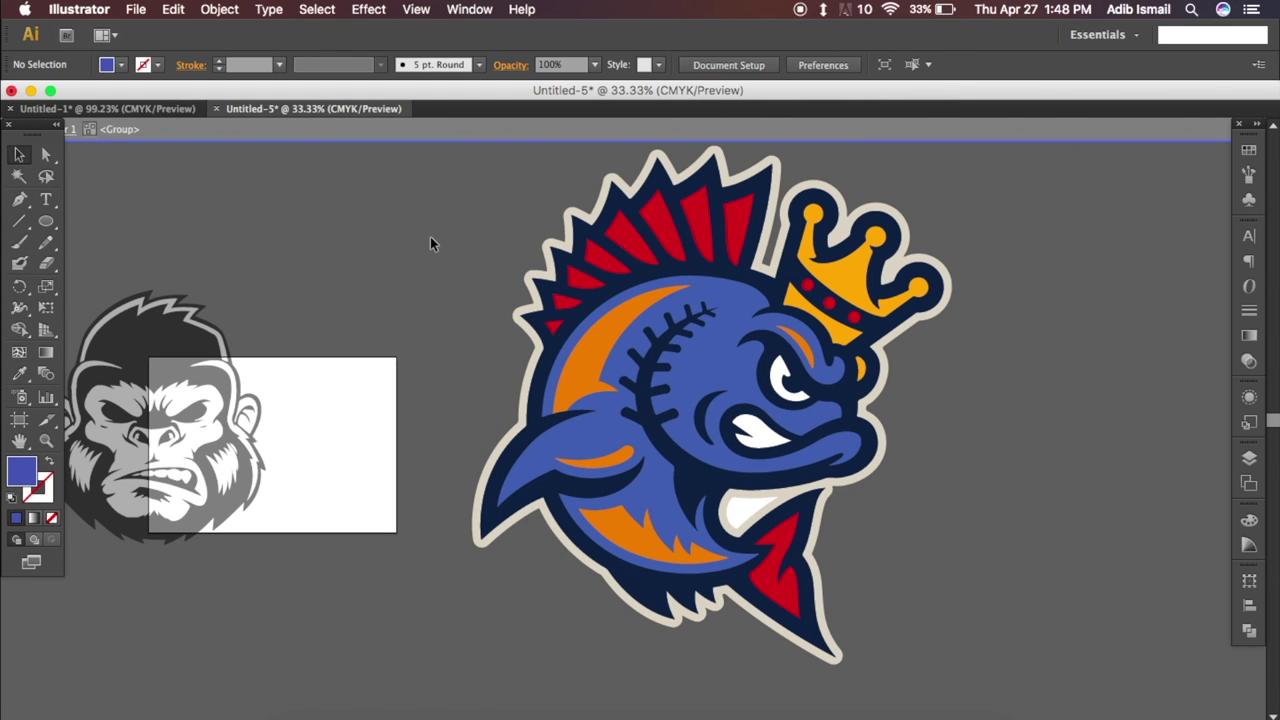
key(Escape)
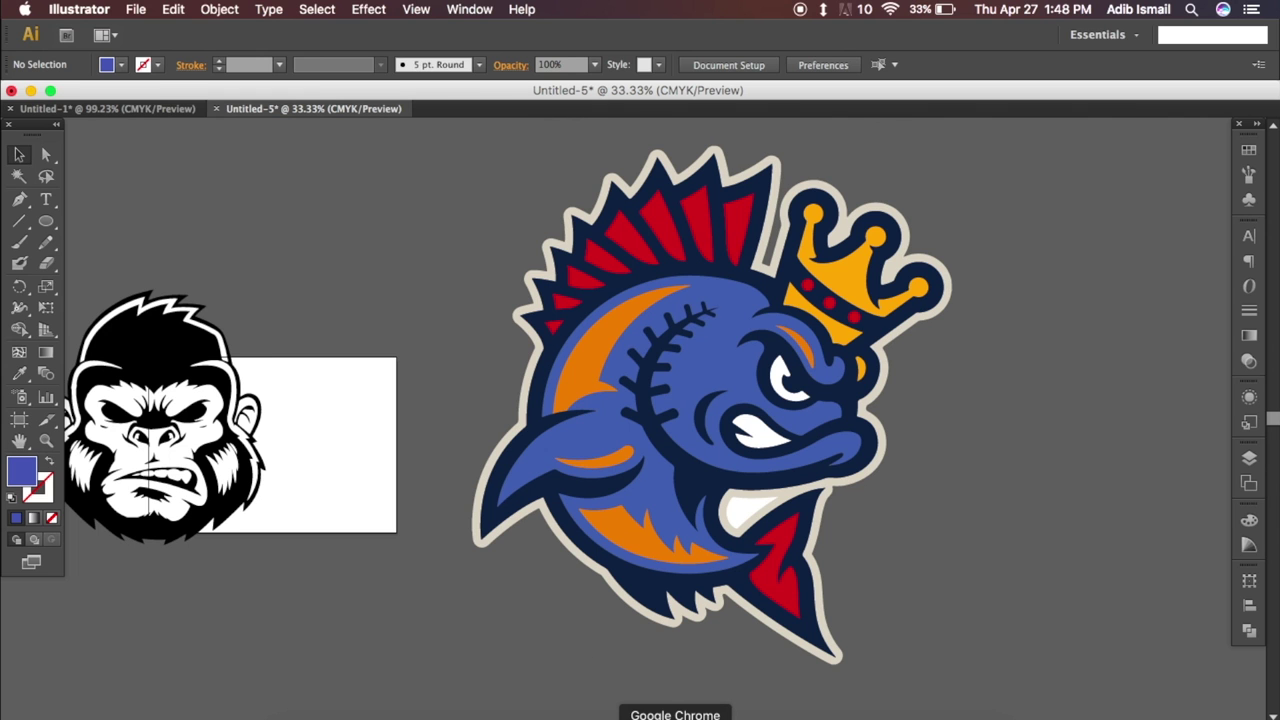
Step: Switch to Chrome, look through the Freepik and Flaticon tabs, and end on Freepik
click(675, 716)
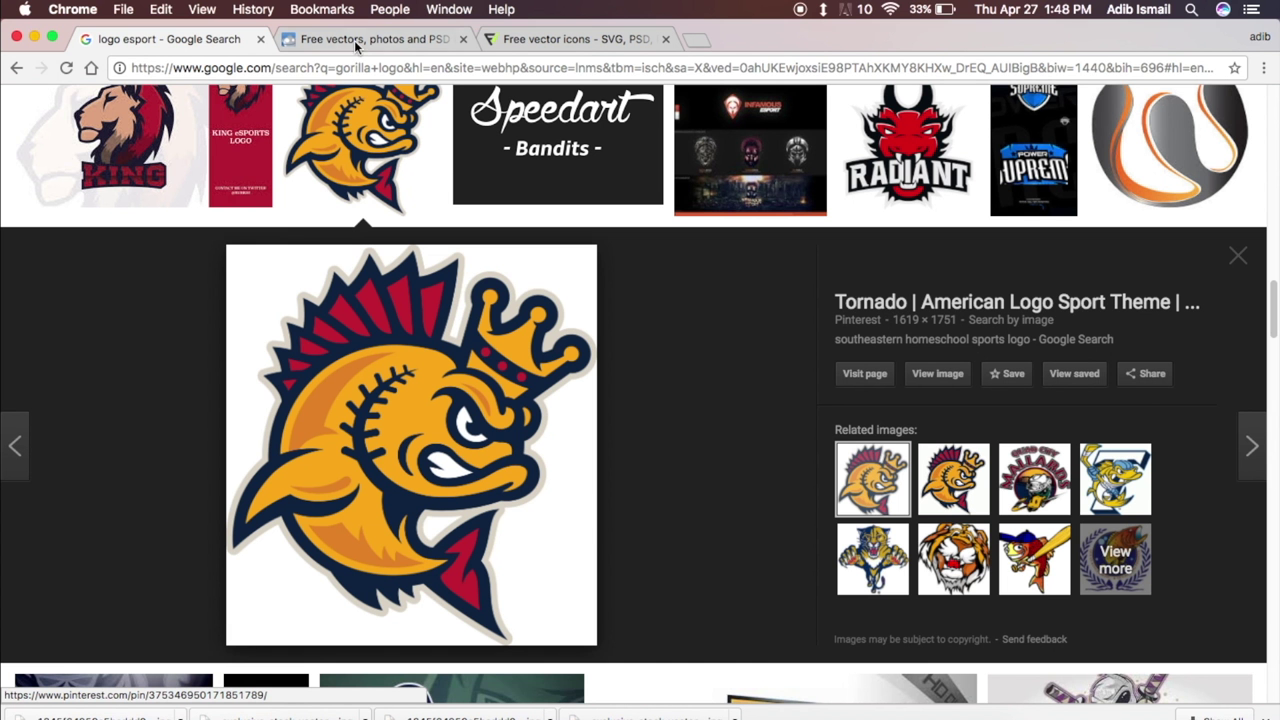
click(354, 40)
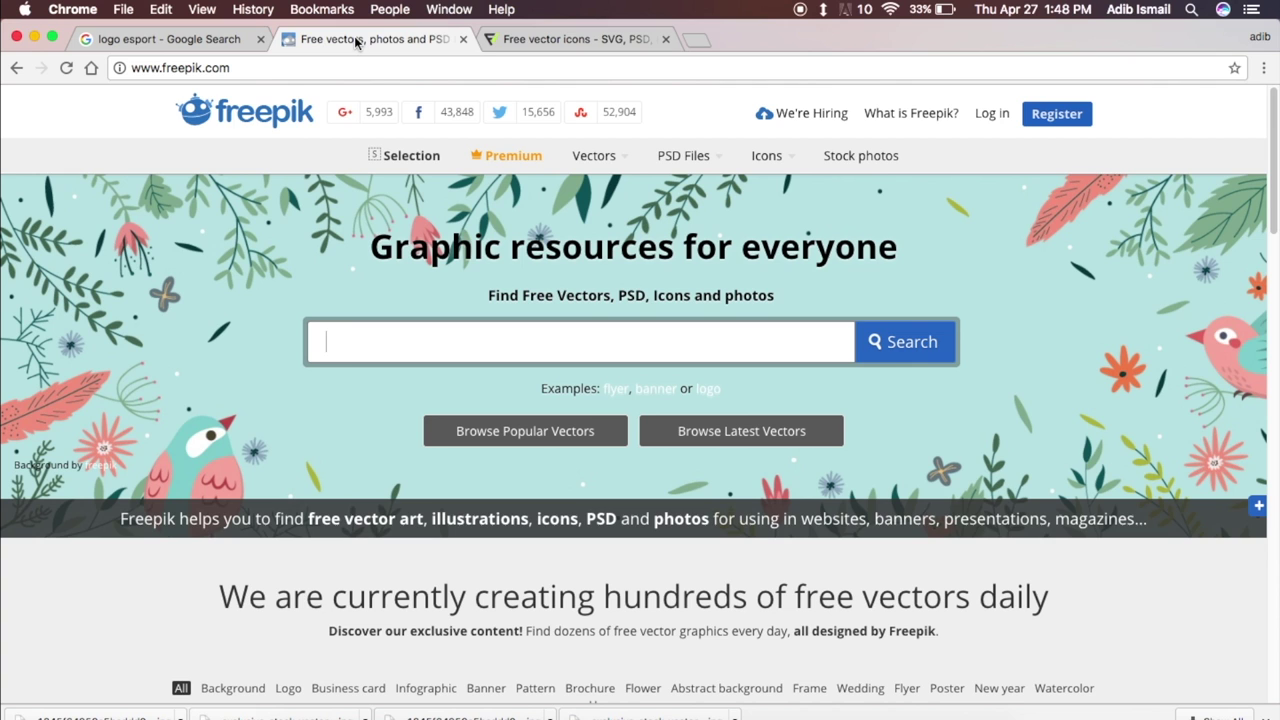
click(507, 39)
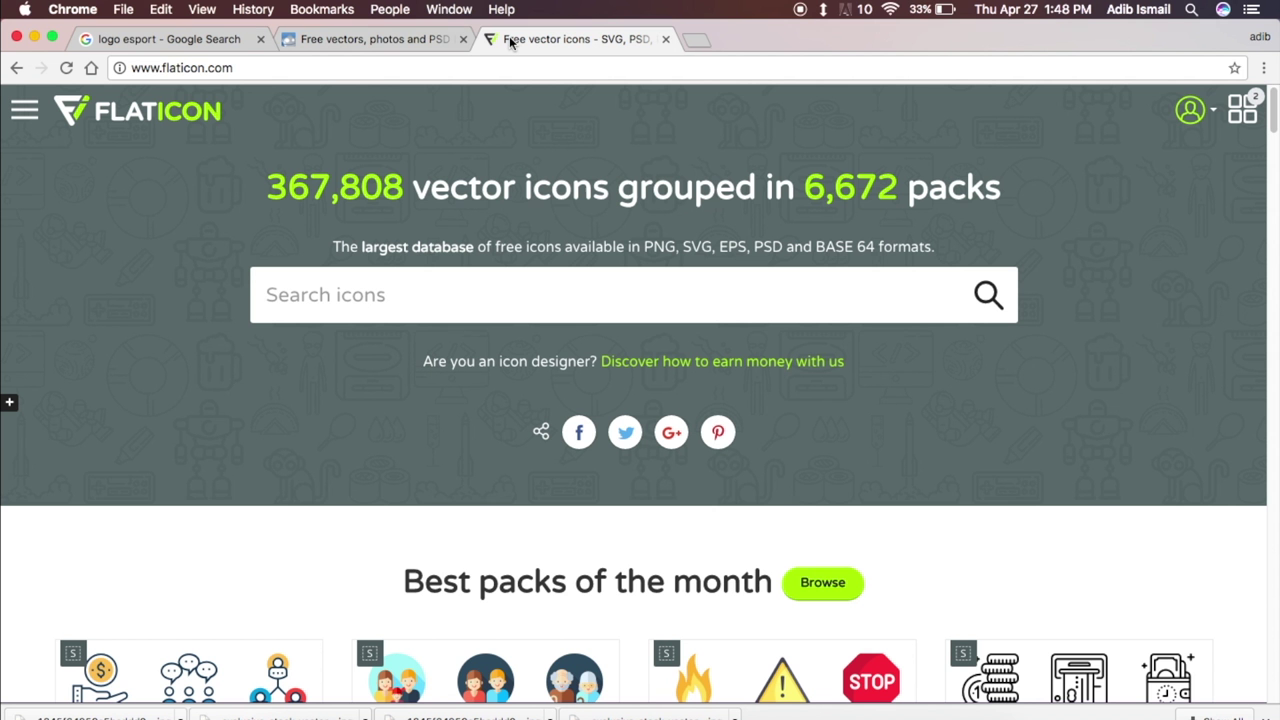
scroll(429, 128, down, 5)
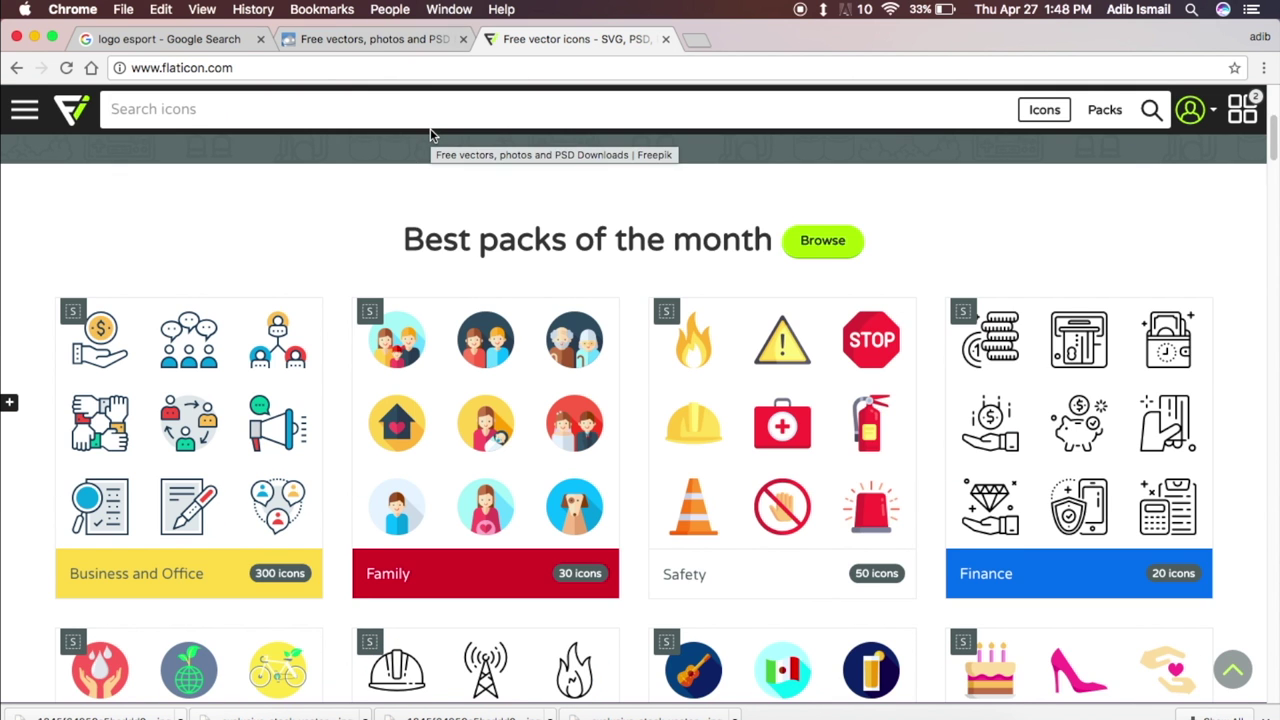
scroll(430, 128, down, 1)
scroll(430, 133, down, 1)
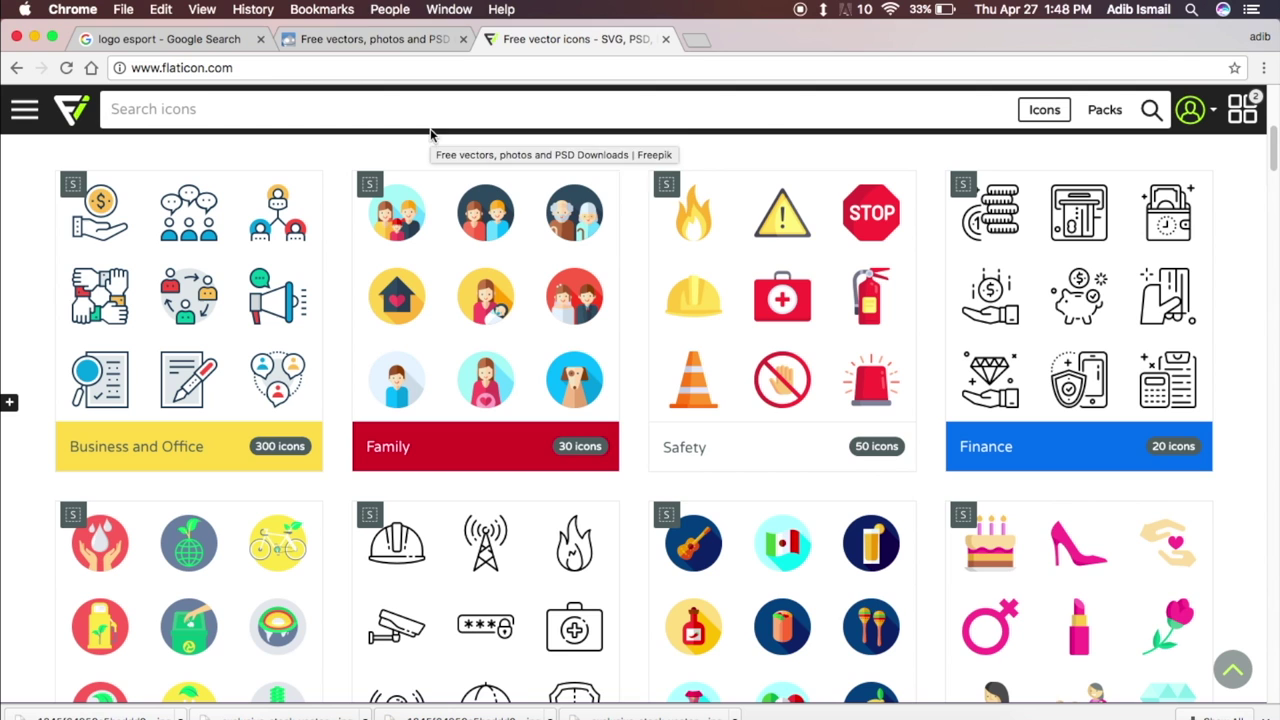
click(363, 40)
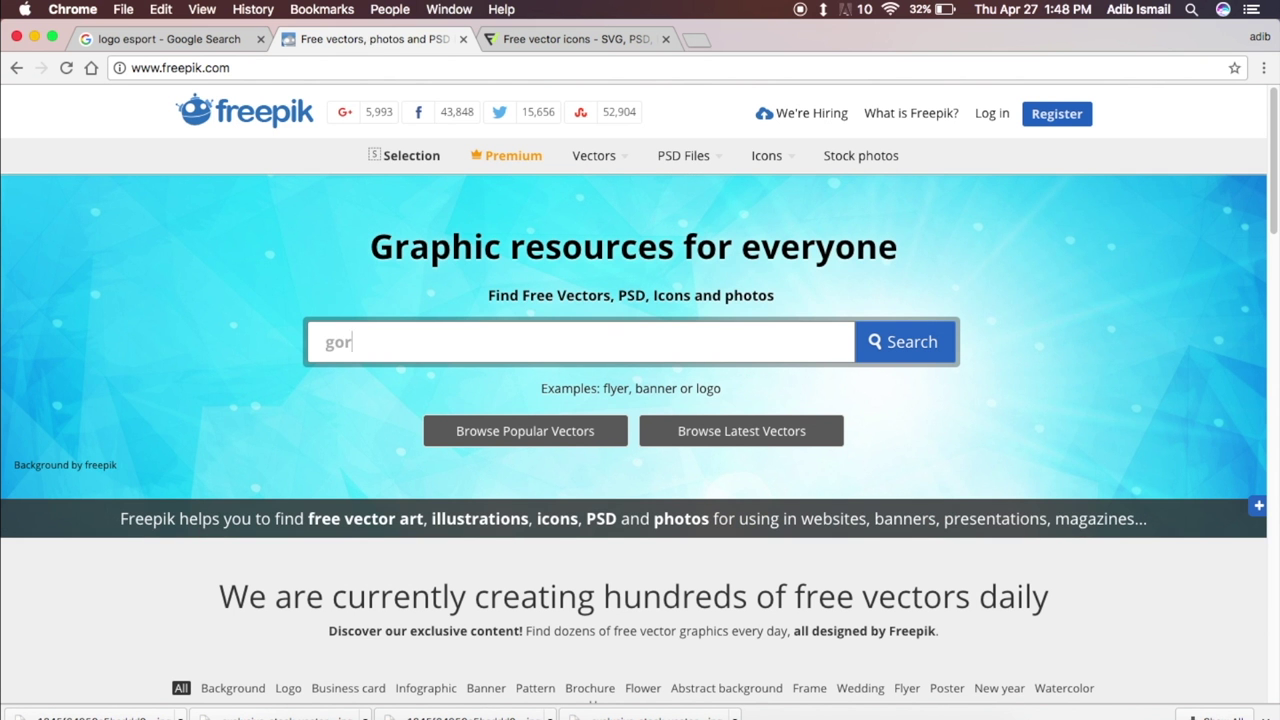
Step: Search Freepik for gorilla vectors in the Selection collection and download Triangle gorilla design
text(illa)
key(Return)
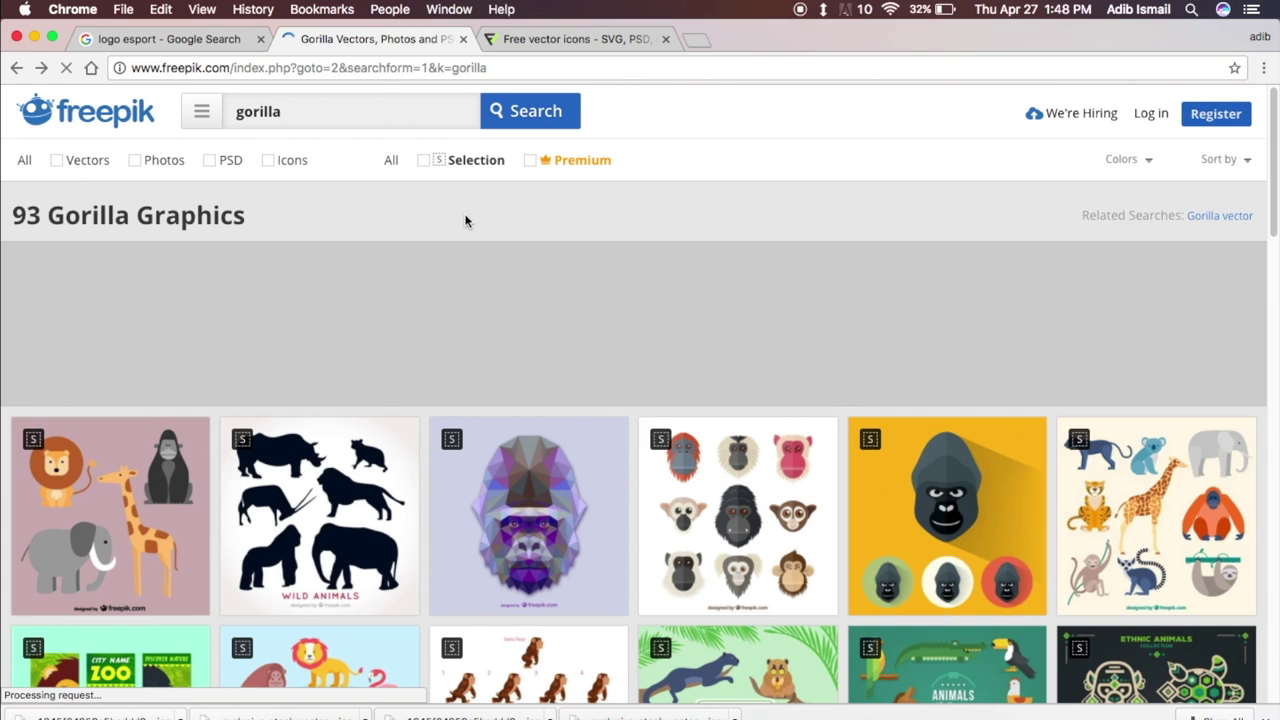
click(89, 171)
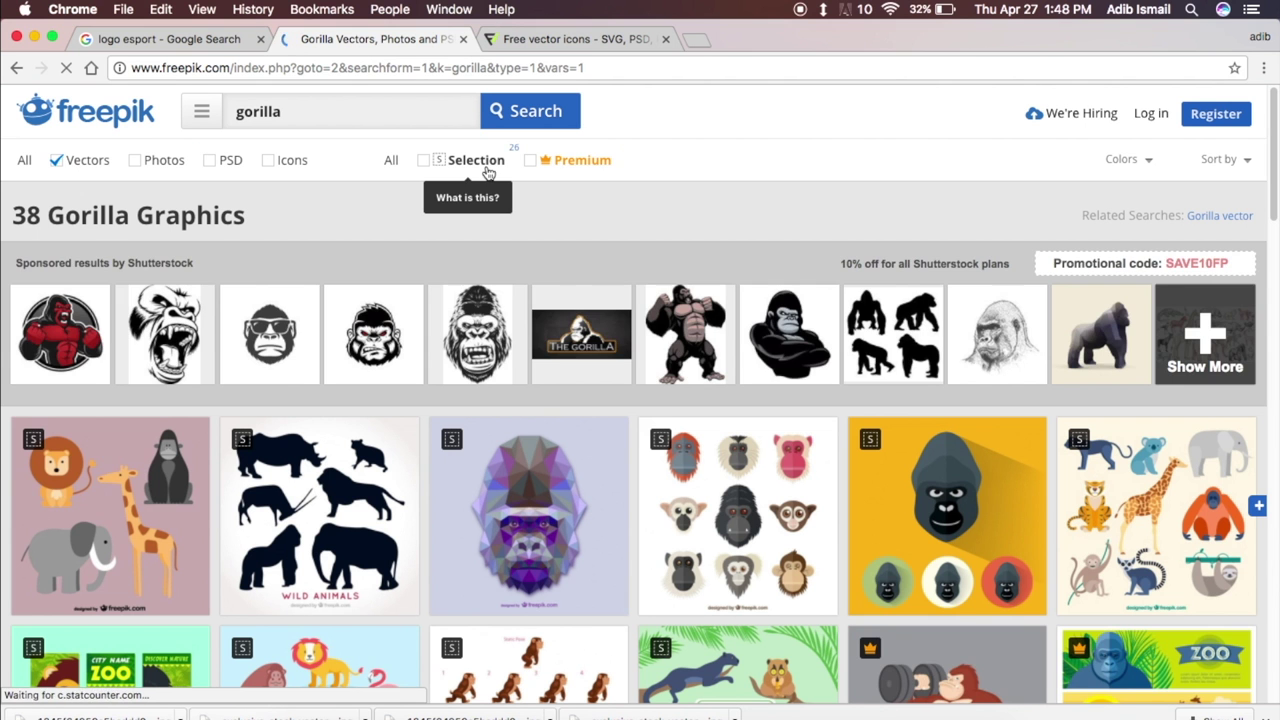
click(487, 172)
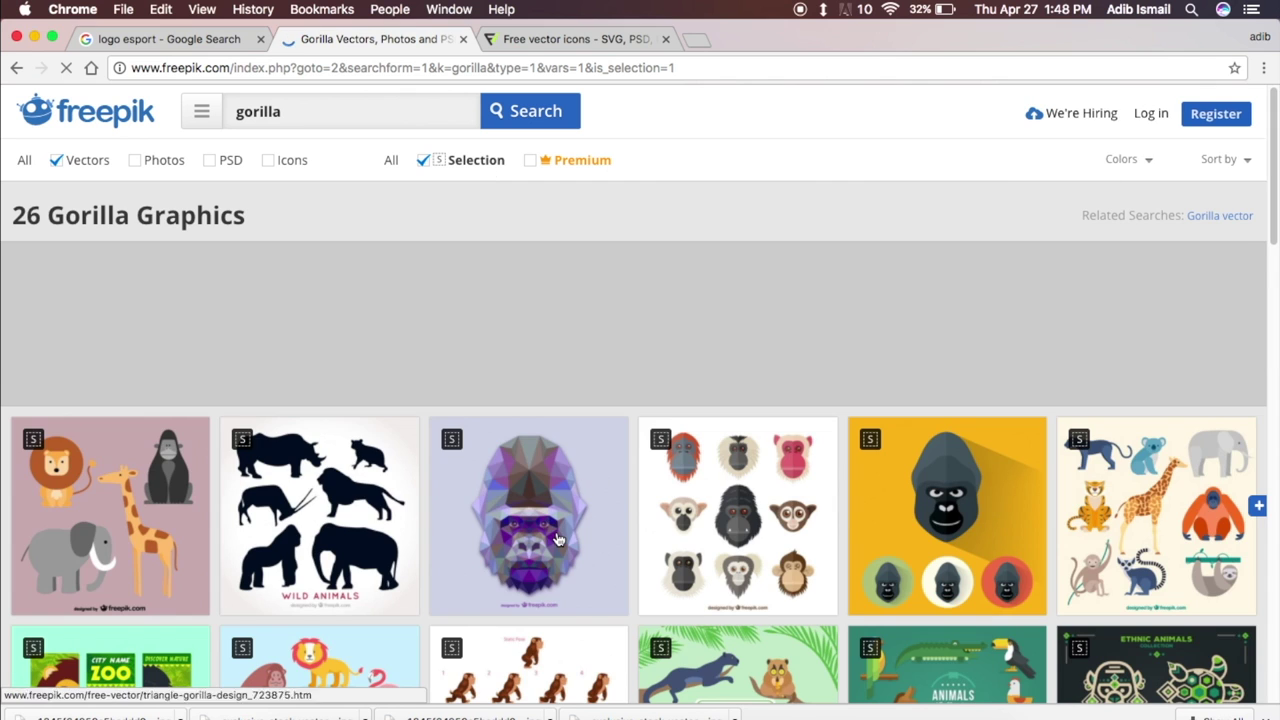
click(558, 540)
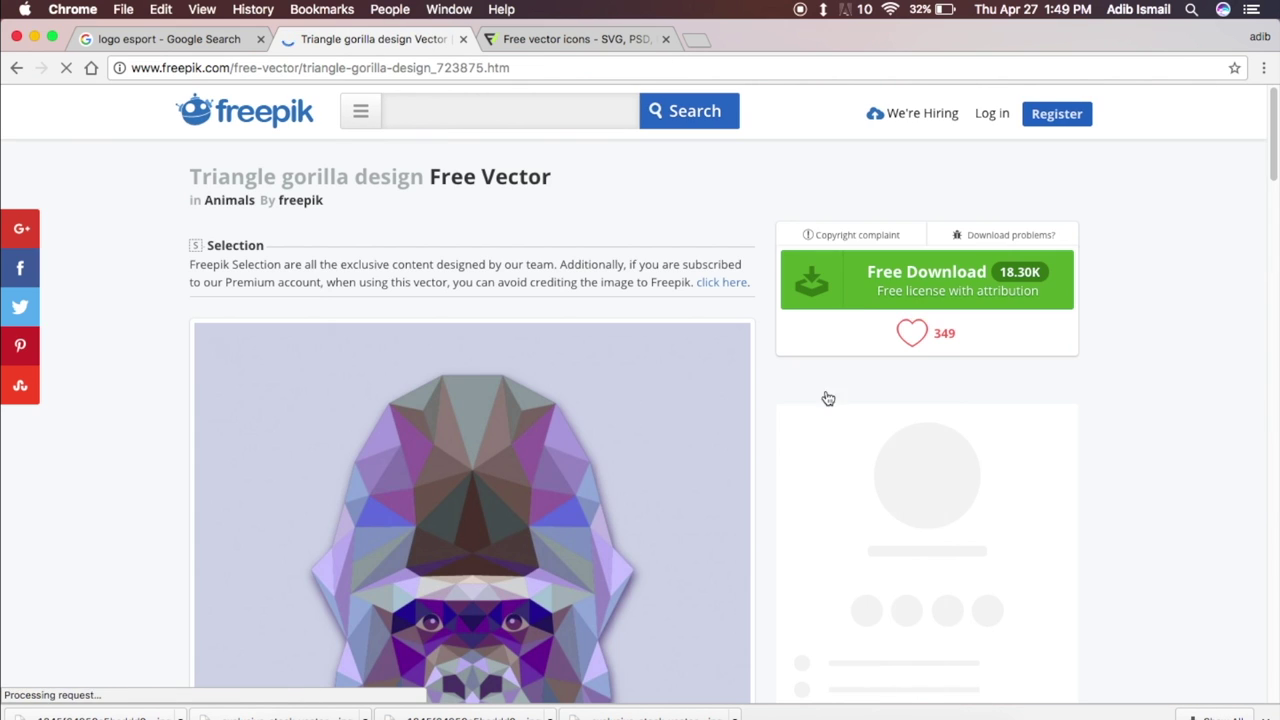
click(857, 301)
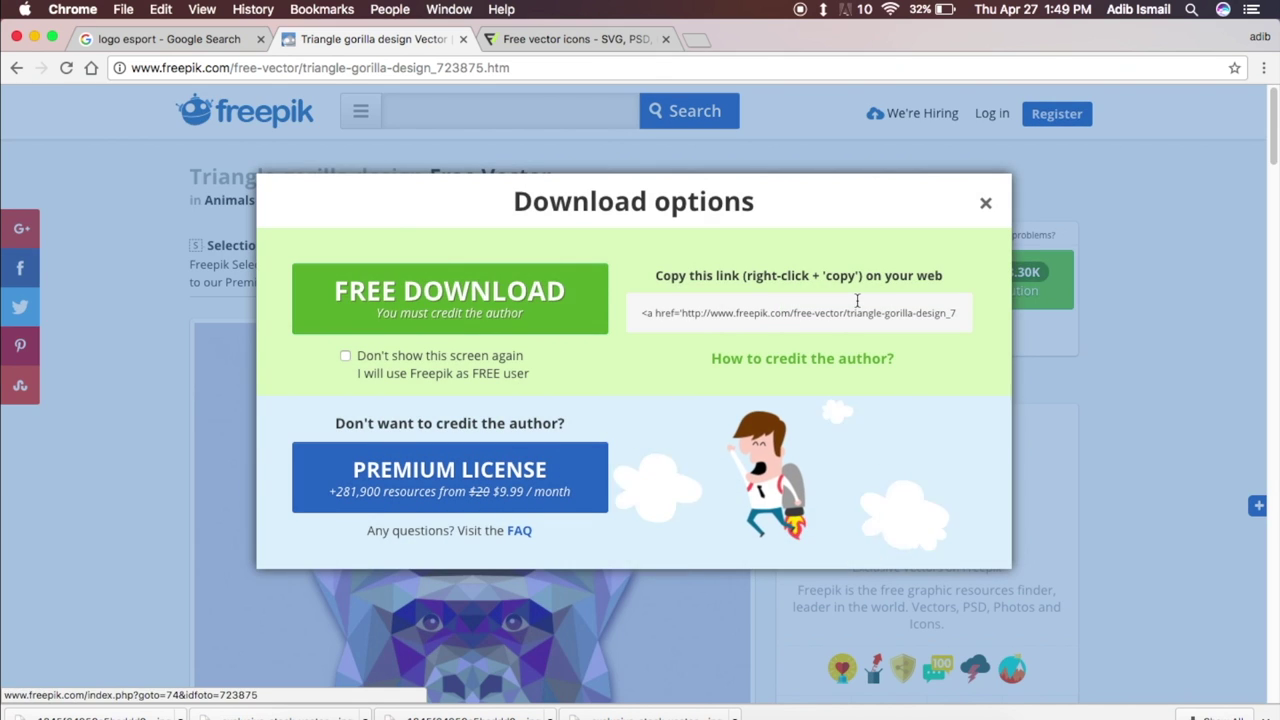
click(325, 285)
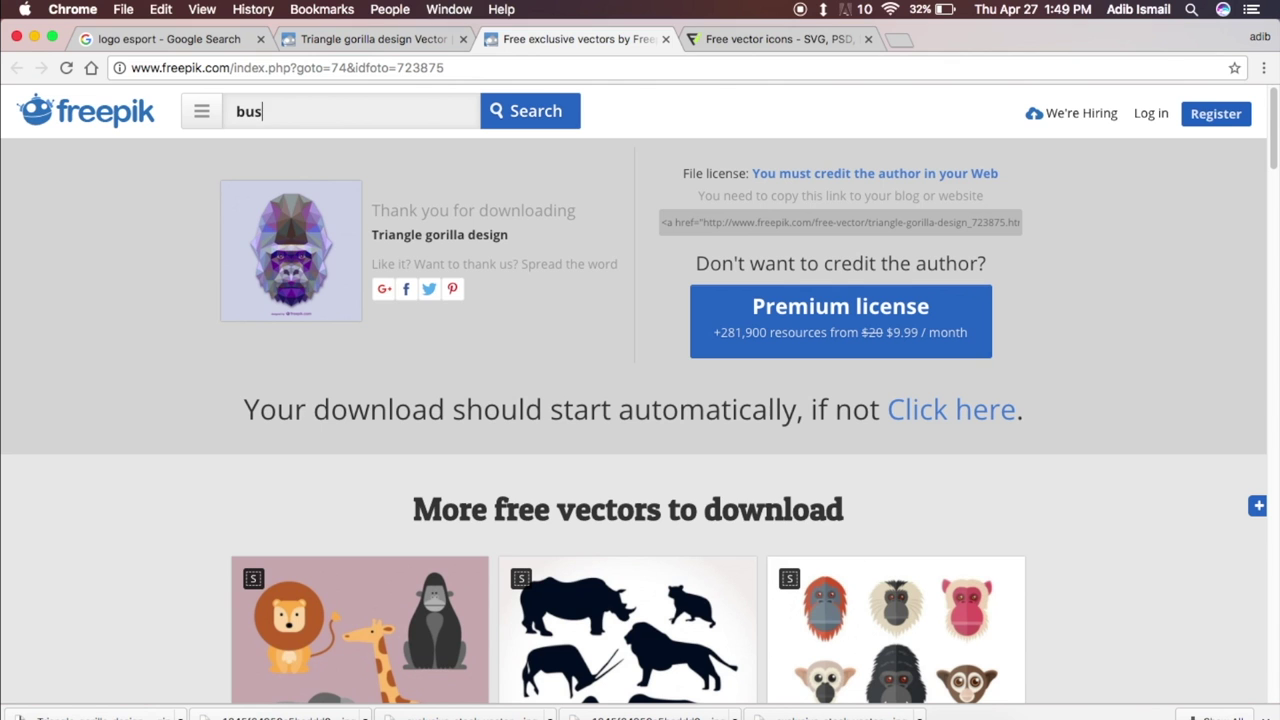
Step: Search Freepik for 'business card' and download the first Business card design vector
text(i)
key(Down)
key(Return)
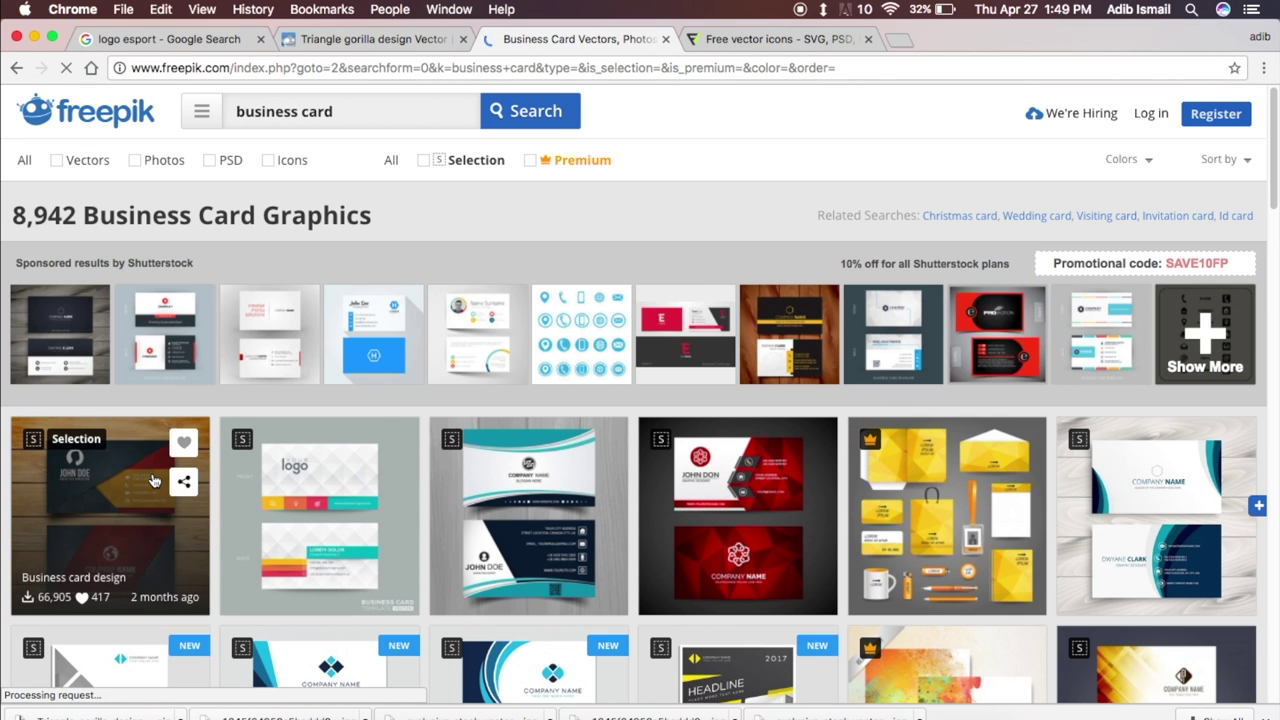
click(153, 481)
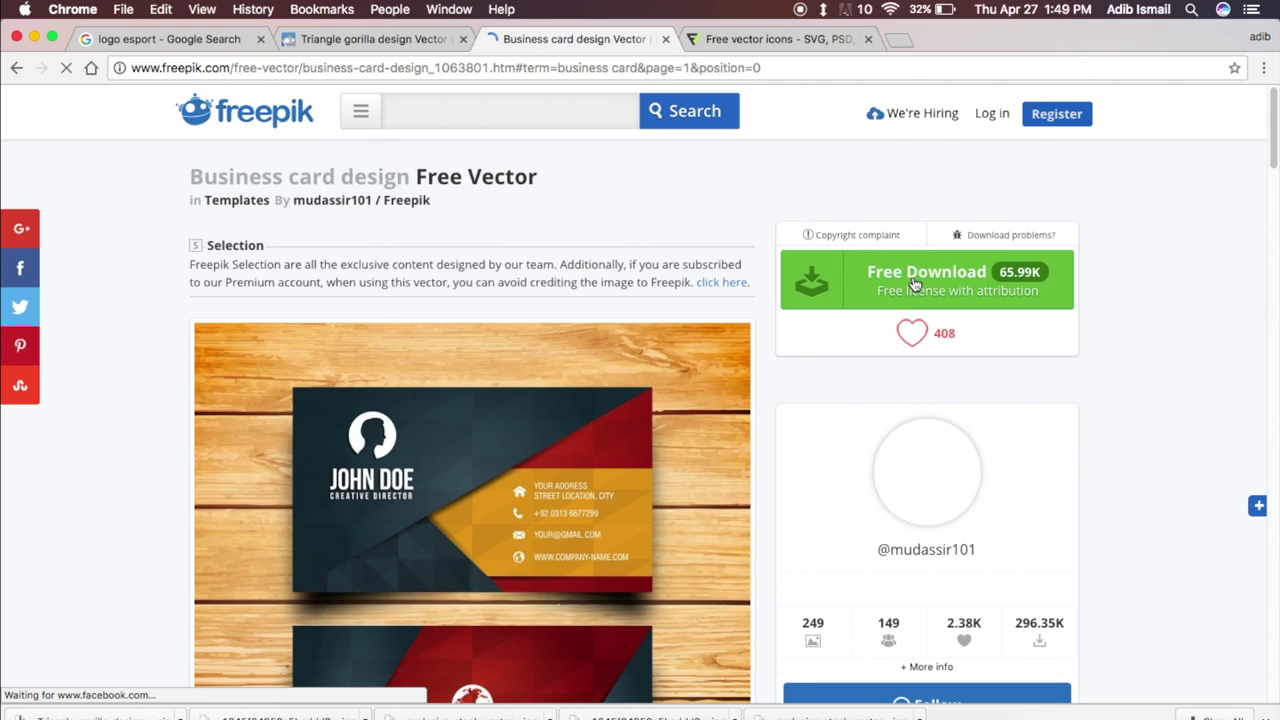
click(913, 284)
click(551, 295)
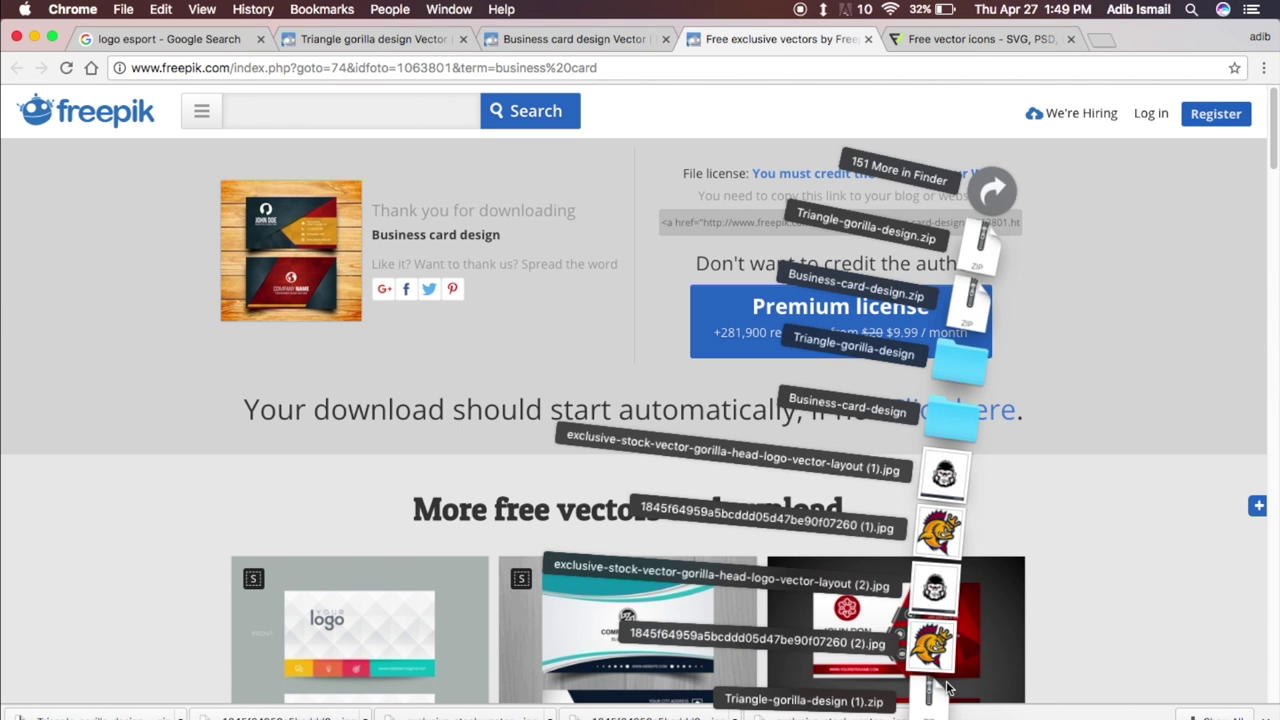
Step: Unzip the gorilla download and open 15.ai from Triangle-gorilla-design (1) in Illustrator
click(945, 690)
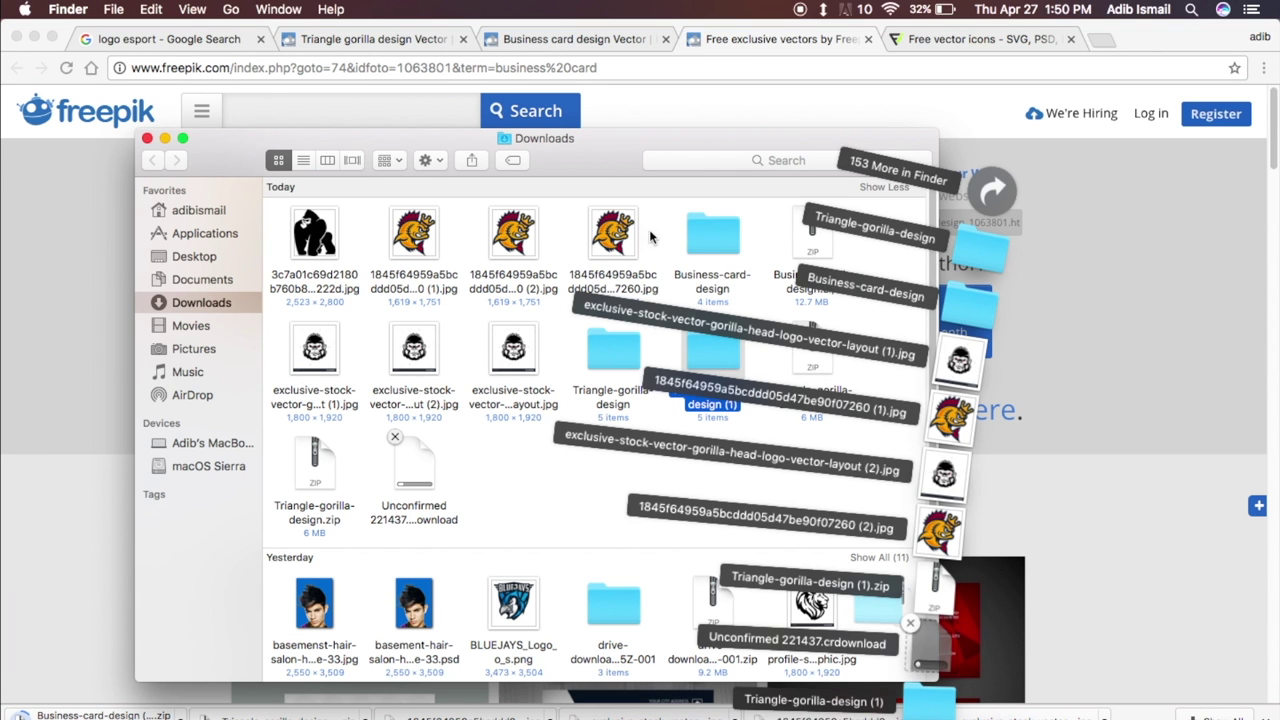
click(735, 241)
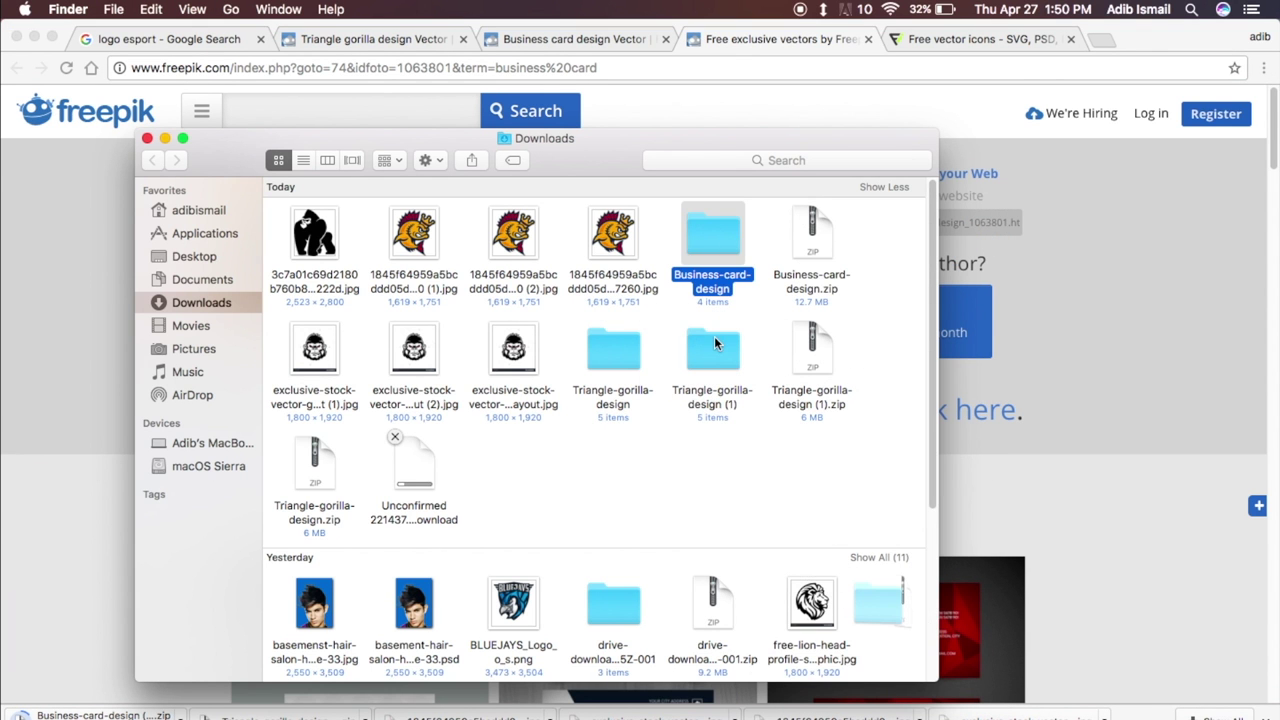
double_click(714, 338)
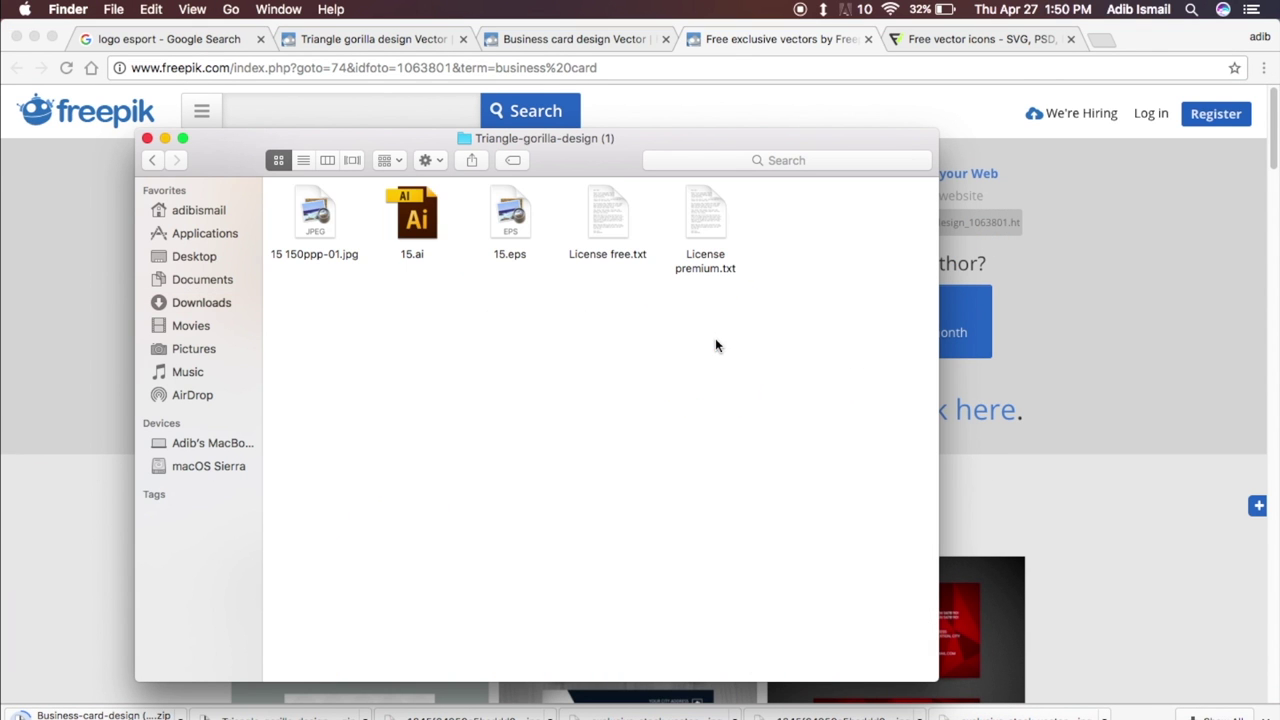
double_click(418, 215)
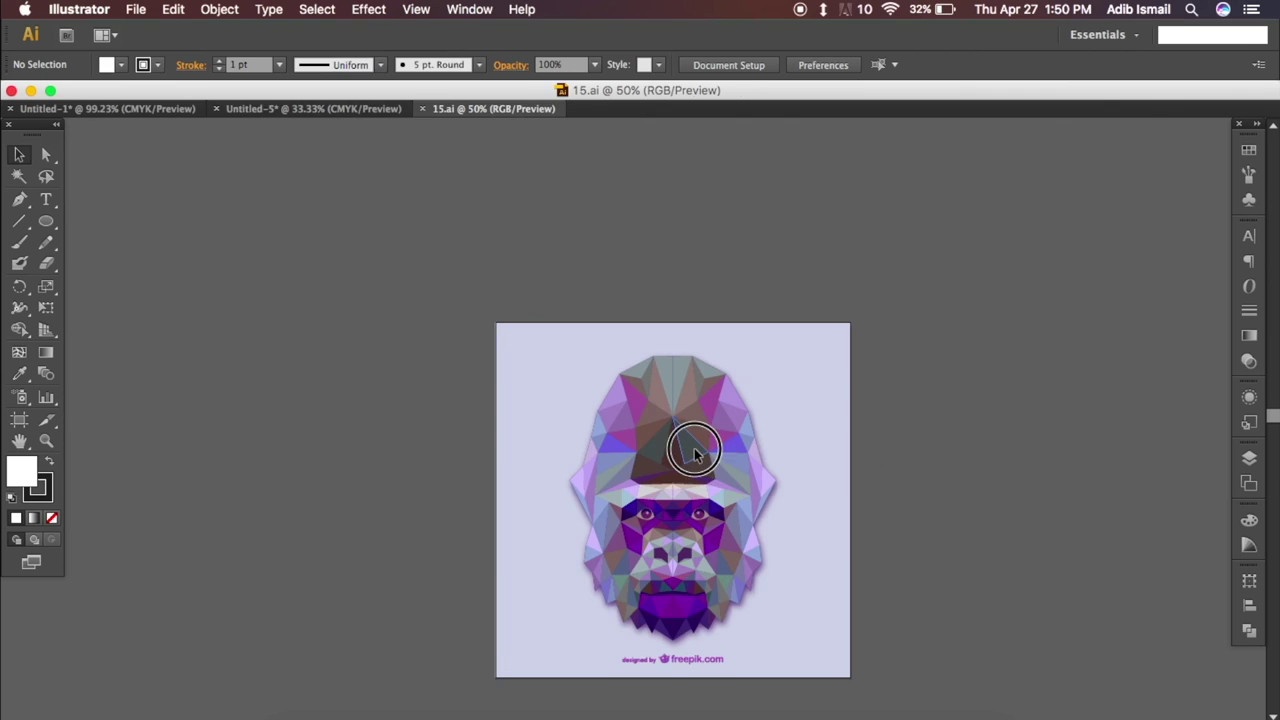
Step: Move the gorilla artwork aside and delete its lavender background rectangle from inside the group
click(722, 500)
drag(722, 500, 229, 342)
double_click(340, 245)
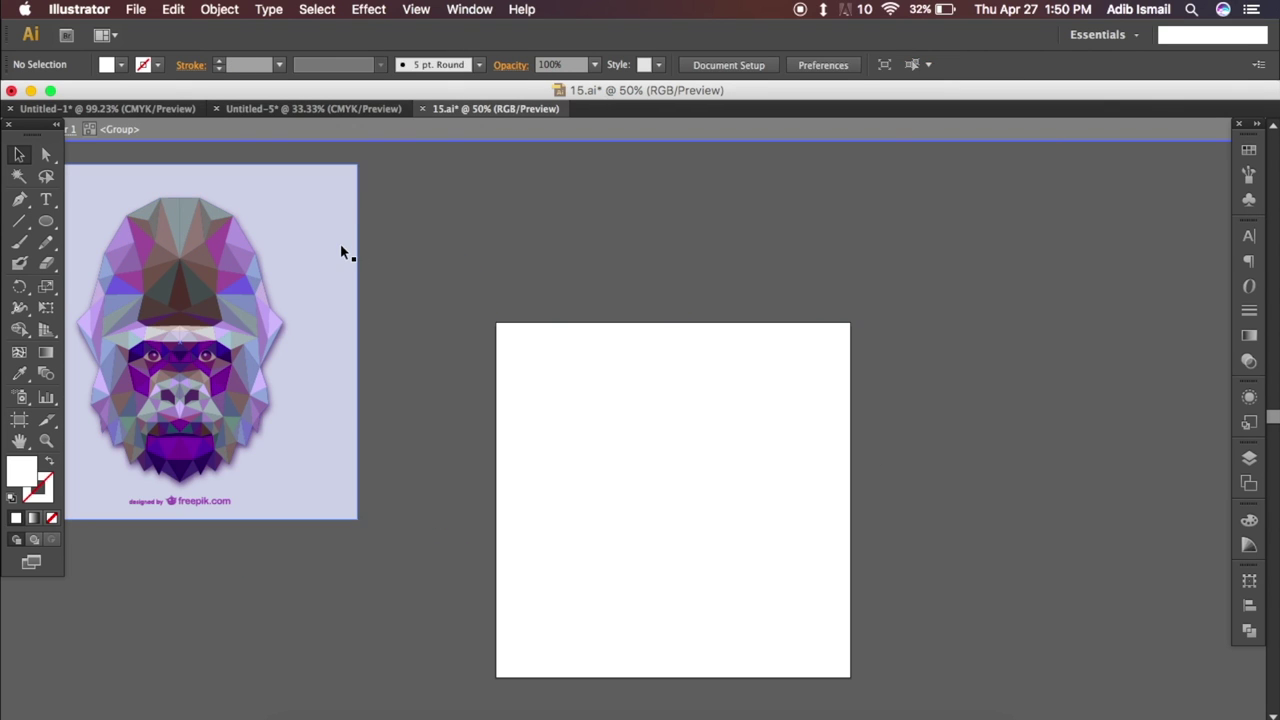
key(Delete)
drag(292, 351, 258, 342)
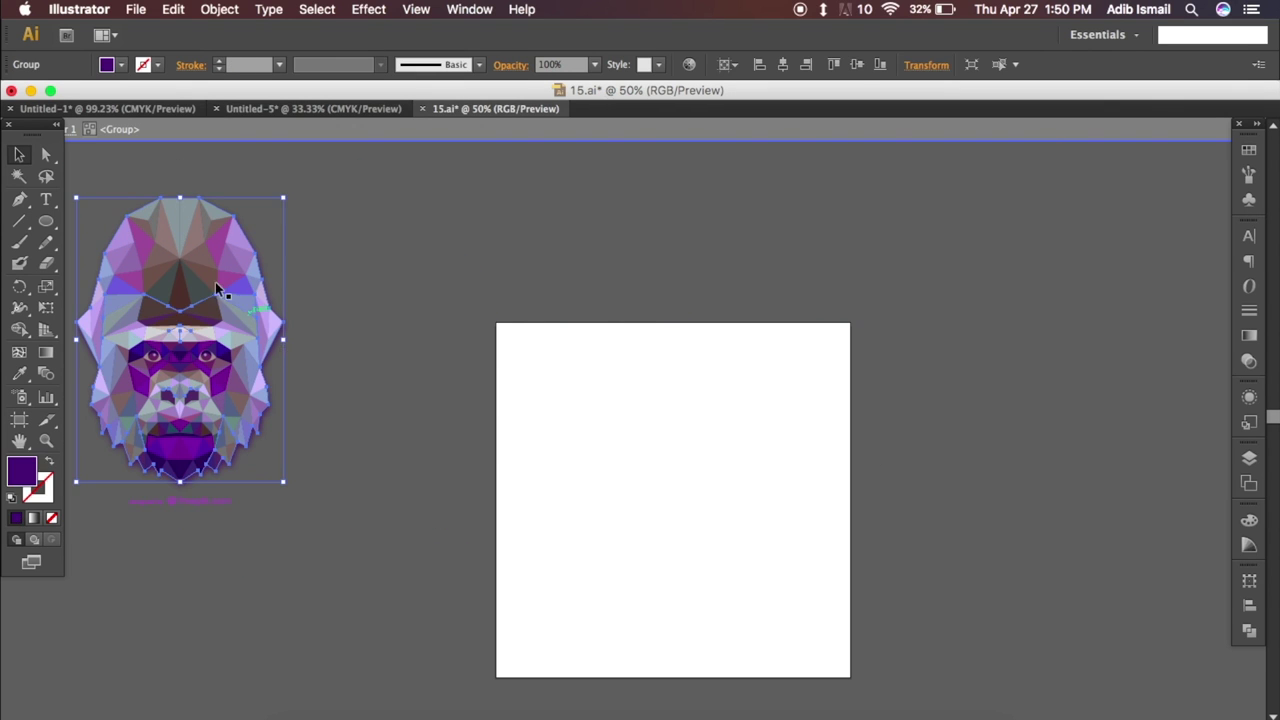
double_click(329, 391)
Step: Place the gorilla at the artboard's upper left and scale it up past the left edge
mouse_move(570, 281)
mouse_down()
mouse_move(603, 428)
mouse_move(643, 448)
mouse_up()
click(691, 325)
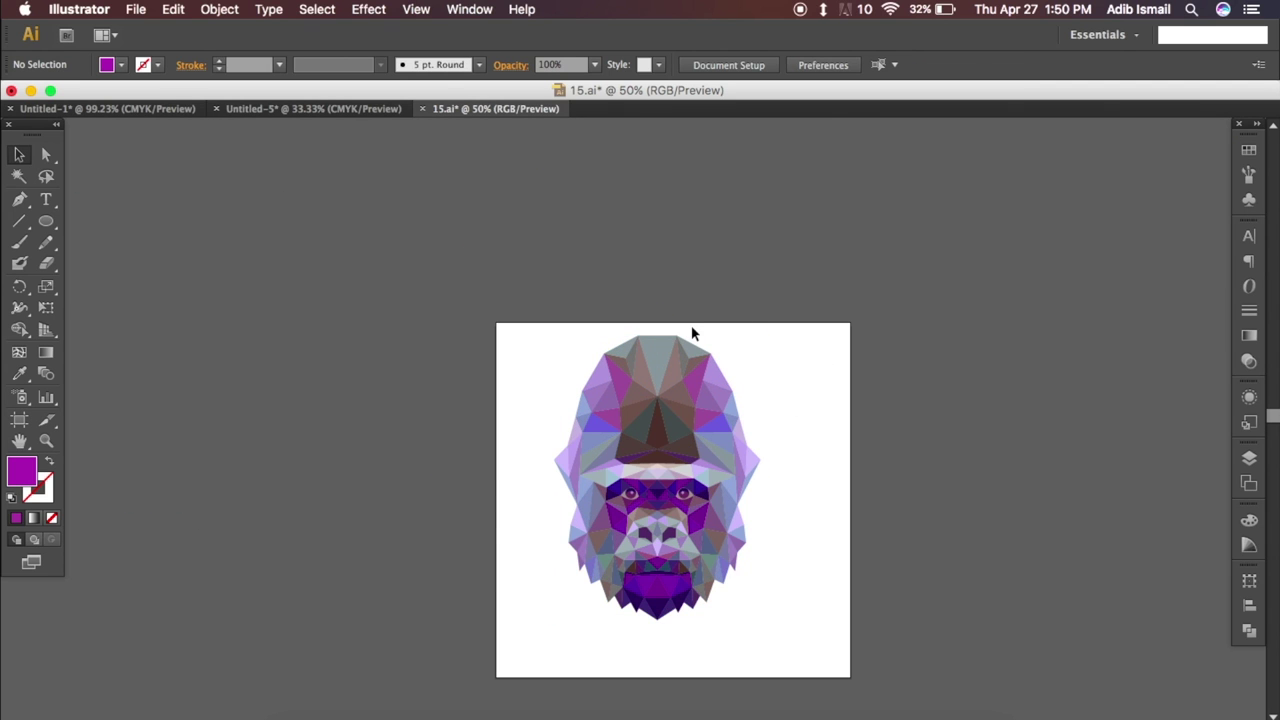
drag(673, 393, 372, 292)
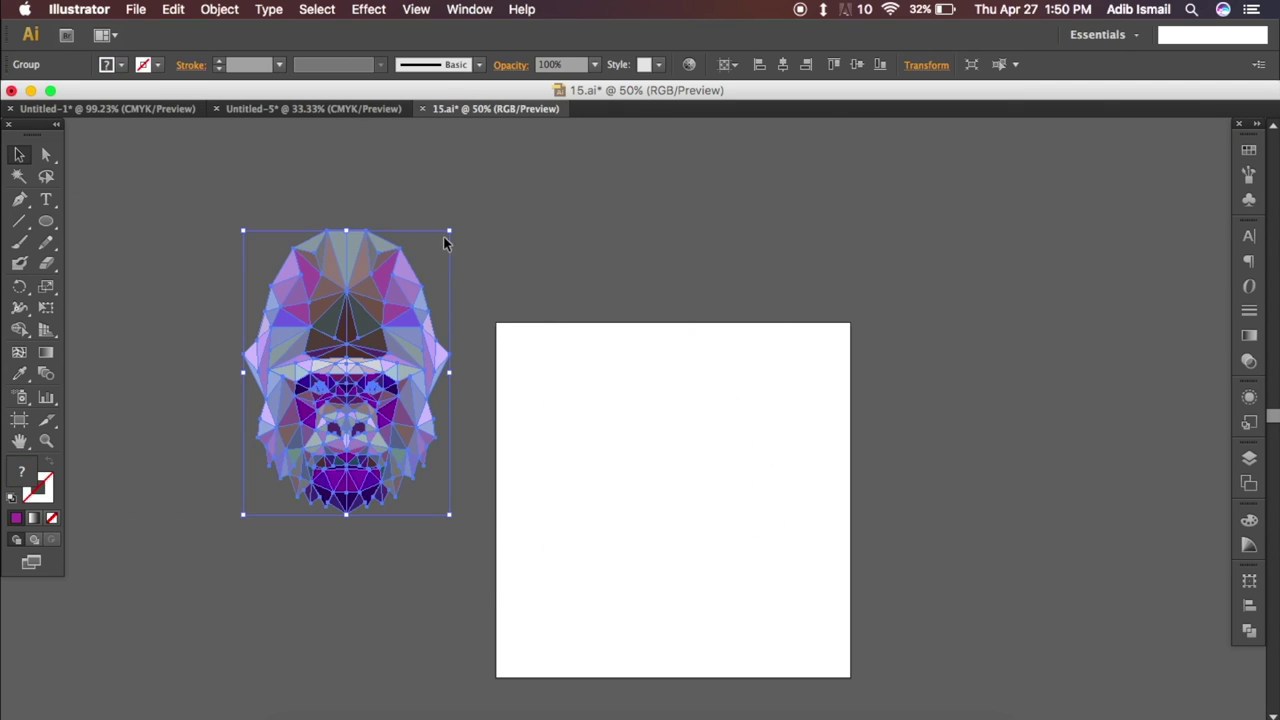
drag(450, 232, 817, 168)
click(705, 257)
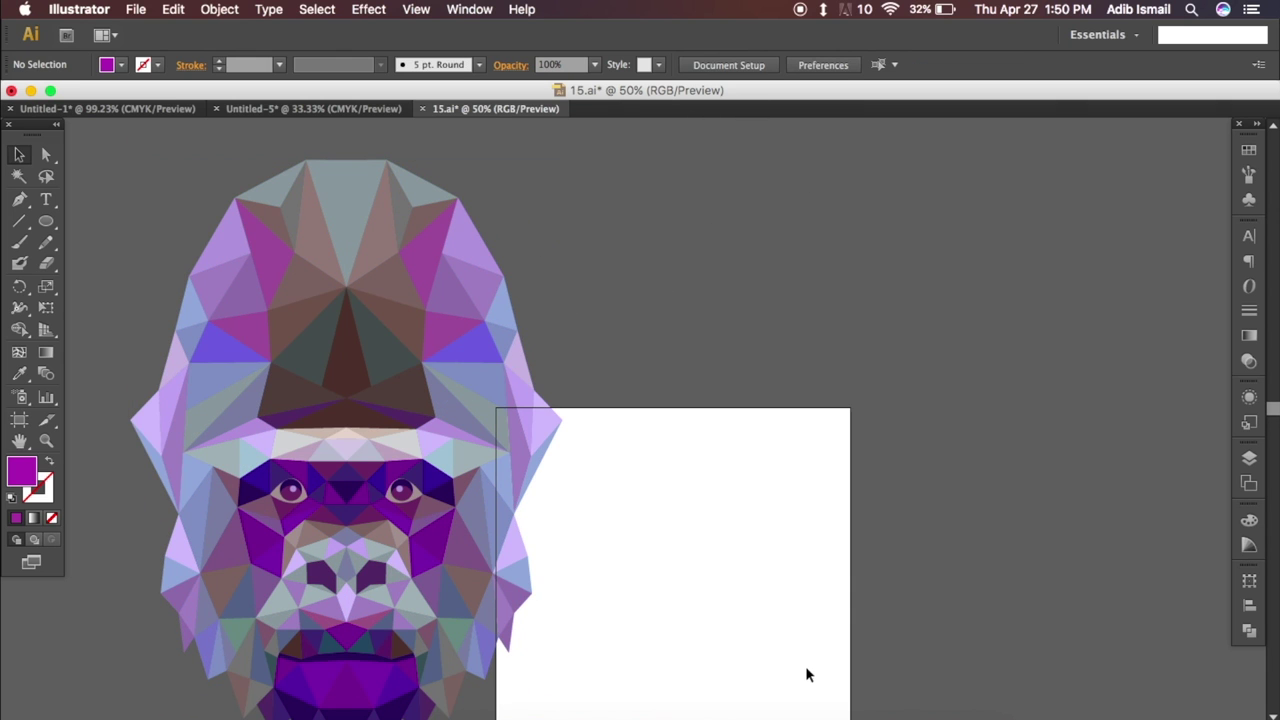
click(930, 716)
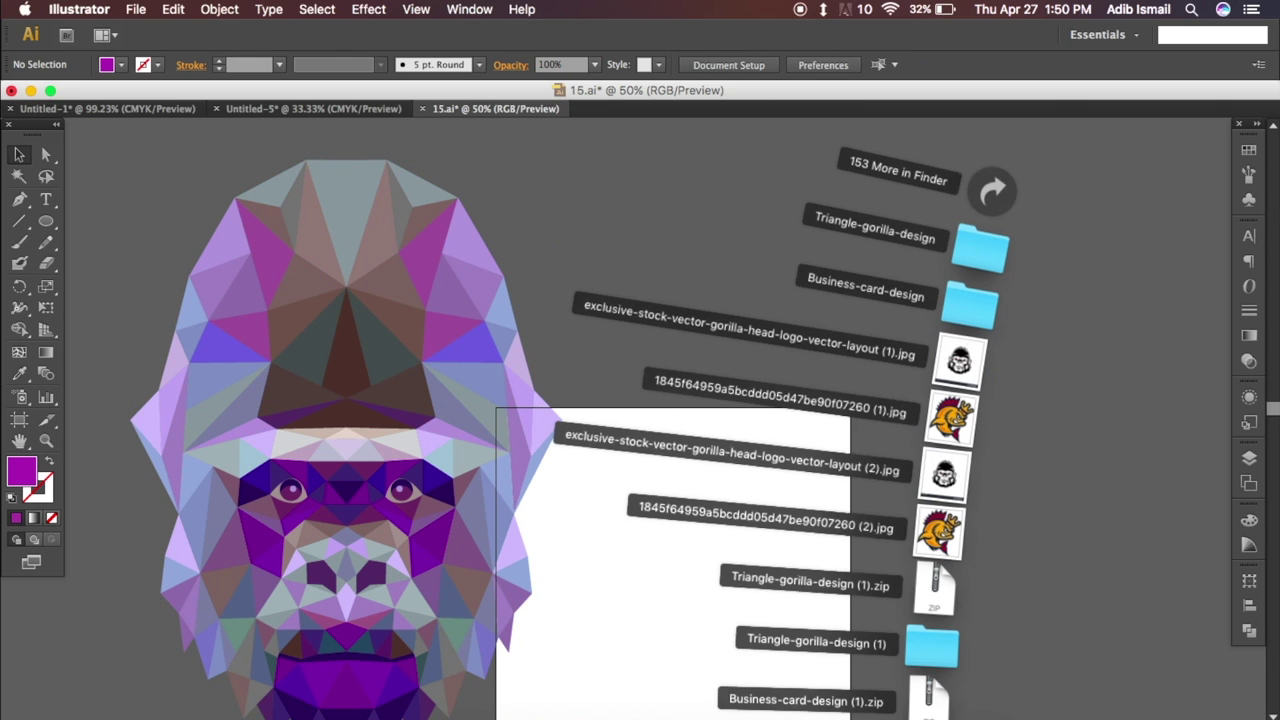
Step: Unzip Business-card-design (1).zip and open its OM6QN31.eps template in Illustrator
click(932, 700)
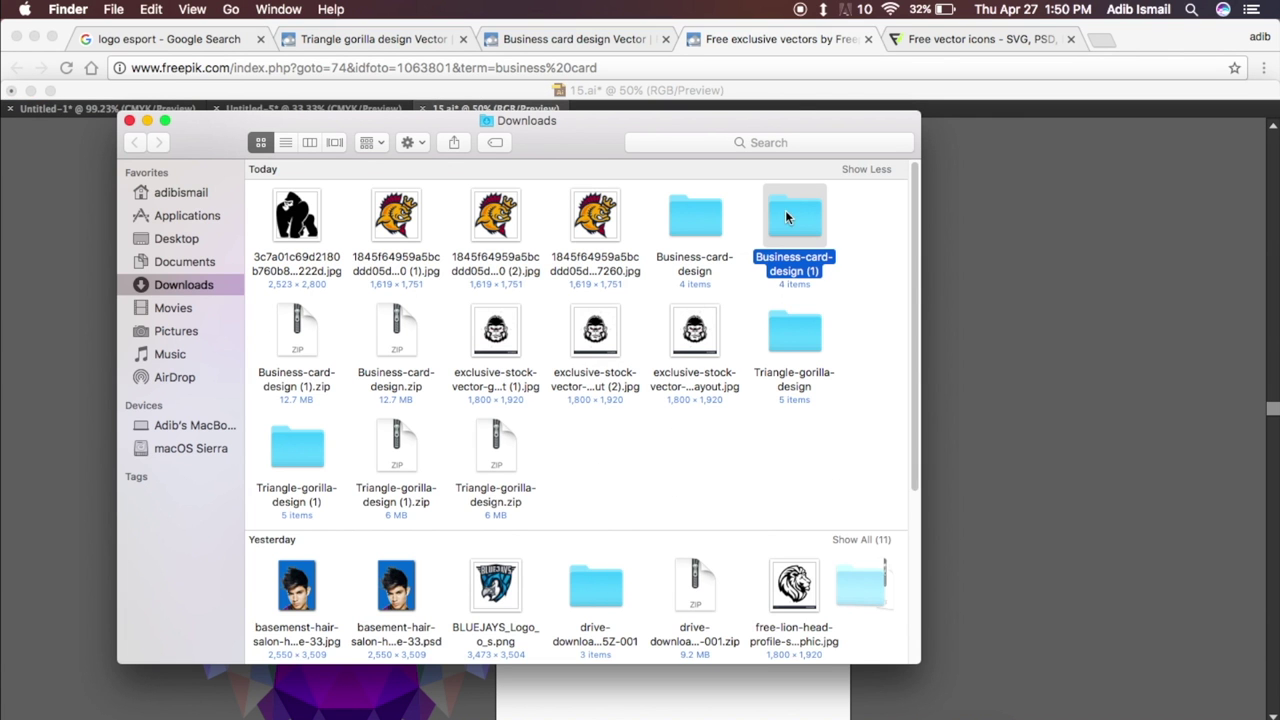
double_click(785, 213)
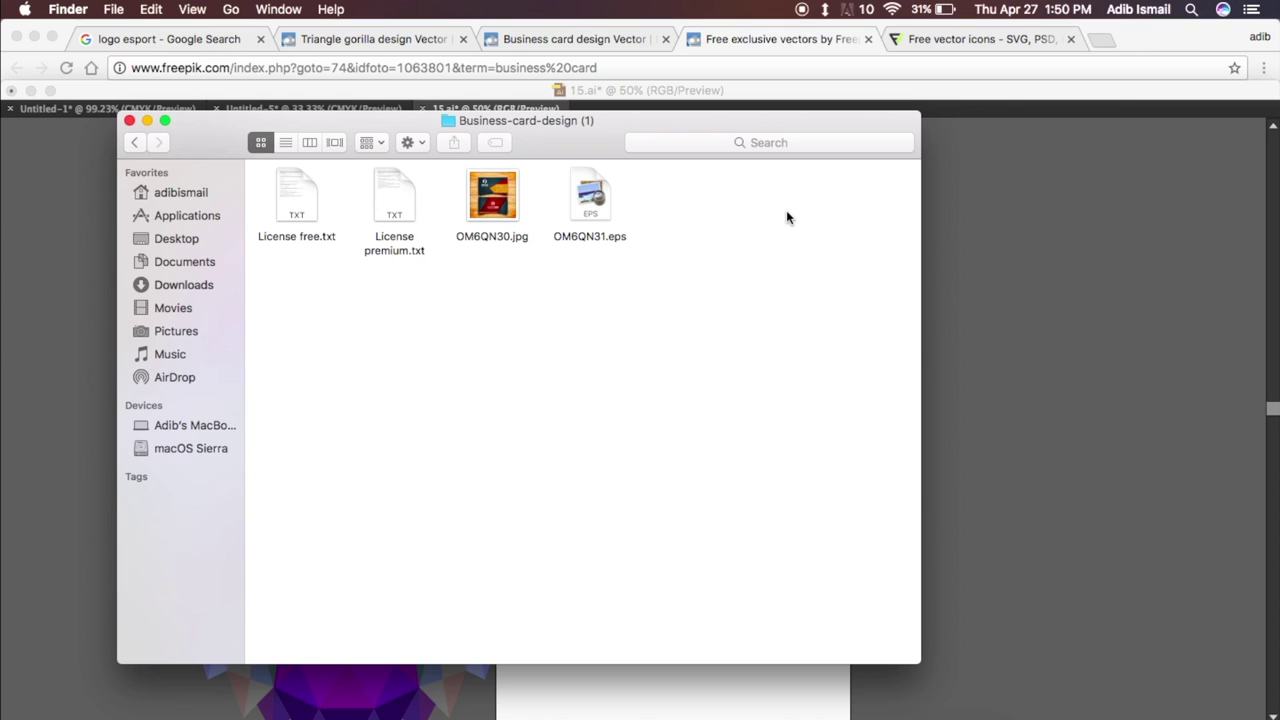
click(603, 199)
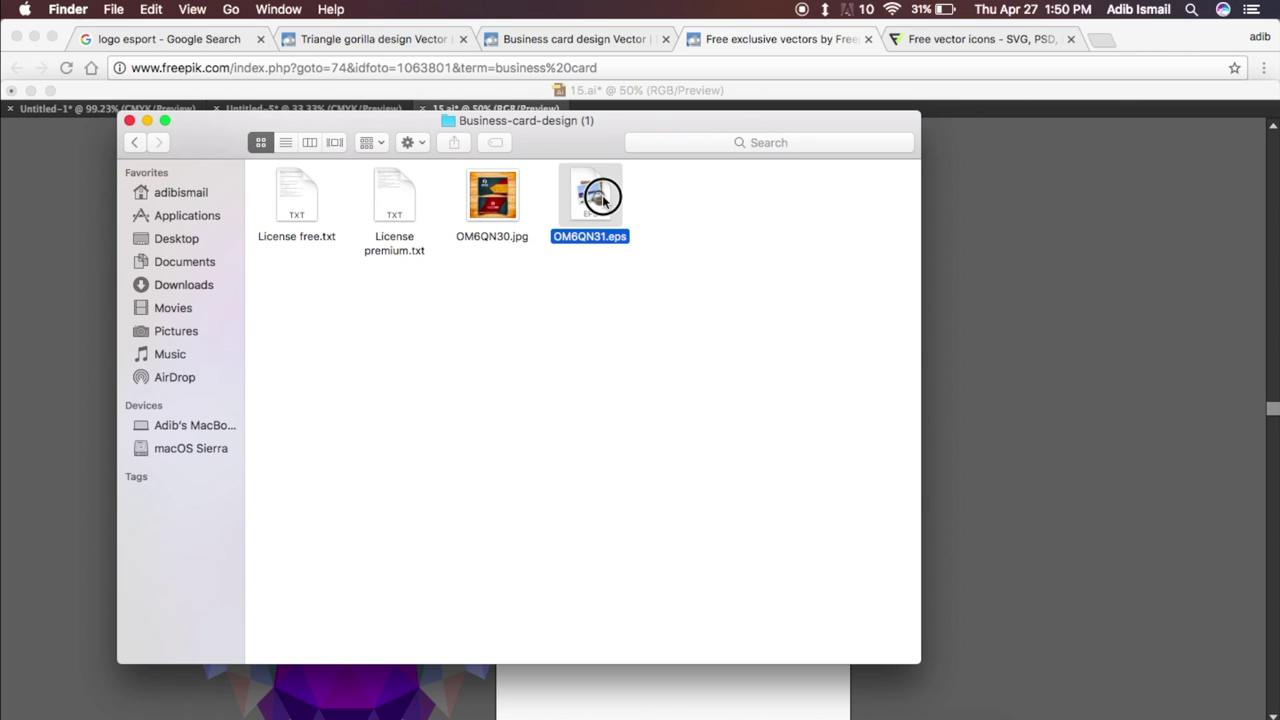
drag(603, 199, 767, 717)
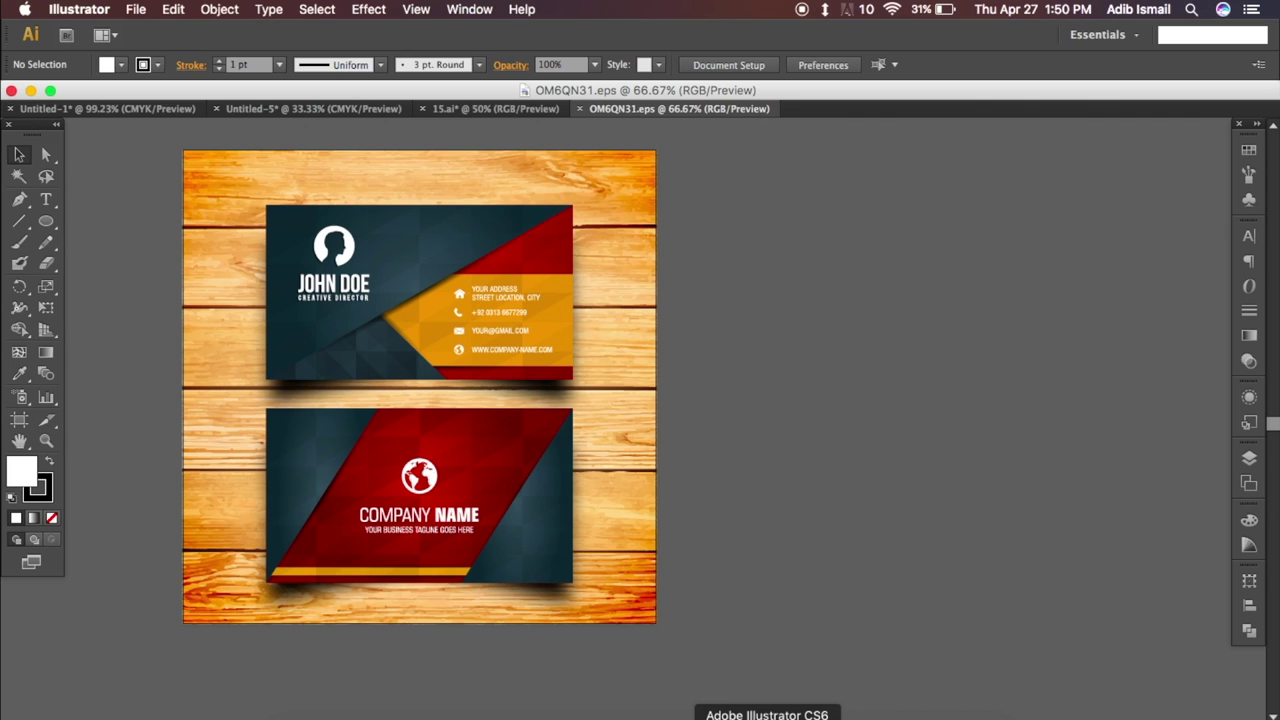
Step: Zoom onto the front card and drill into its nested groups to remove JOHN DOE and CREATIVE DIRECTOR
click(45, 441)
drag(265, 200, 590, 427)
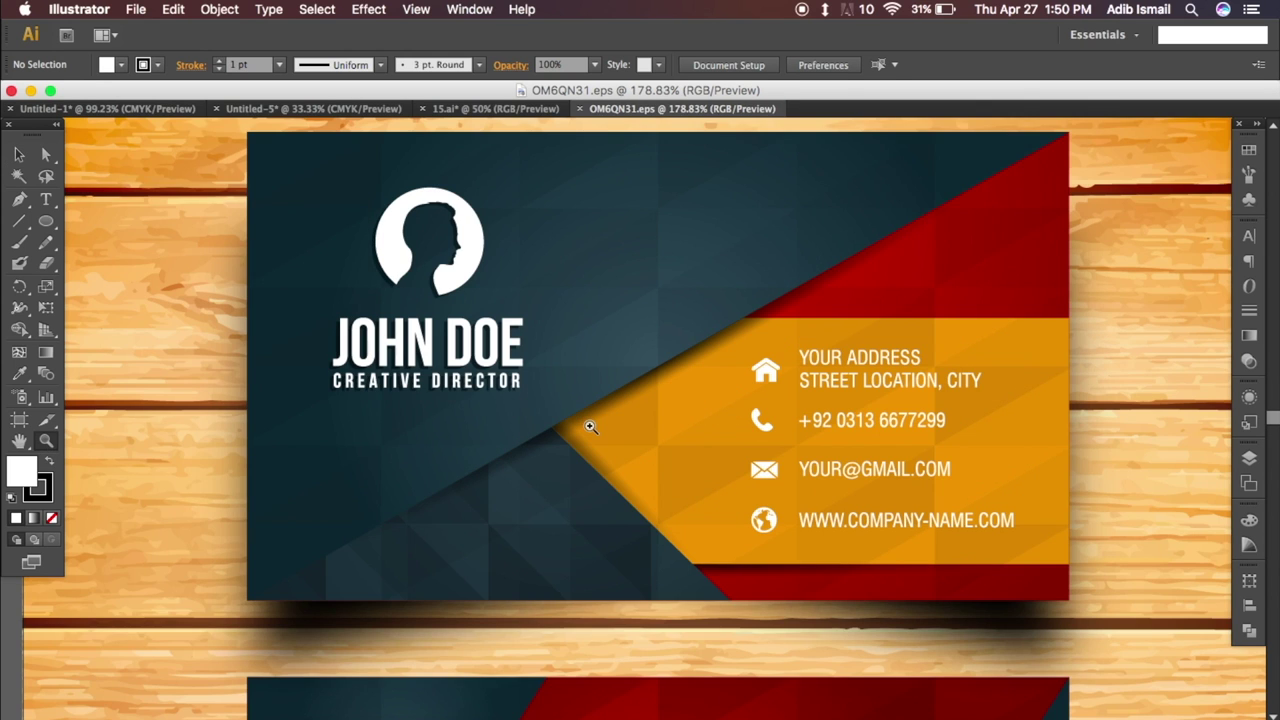
click(17, 152)
click(455, 350)
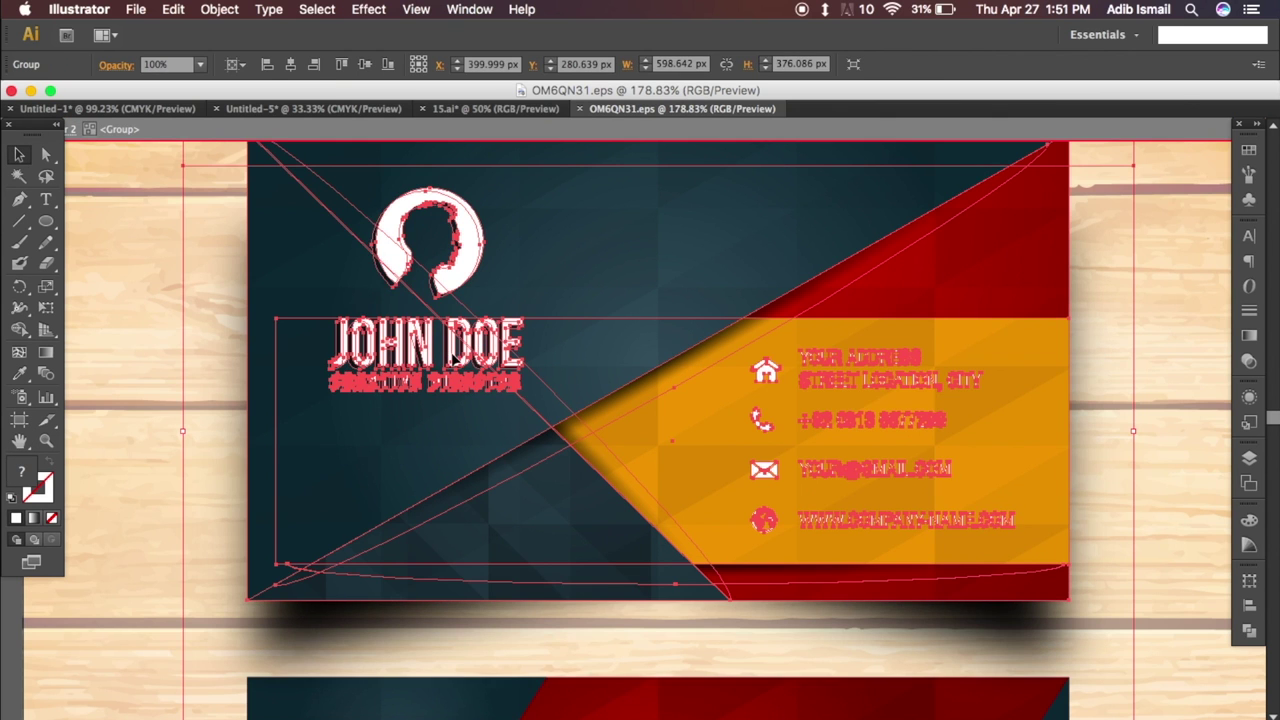
double_click(455, 357)
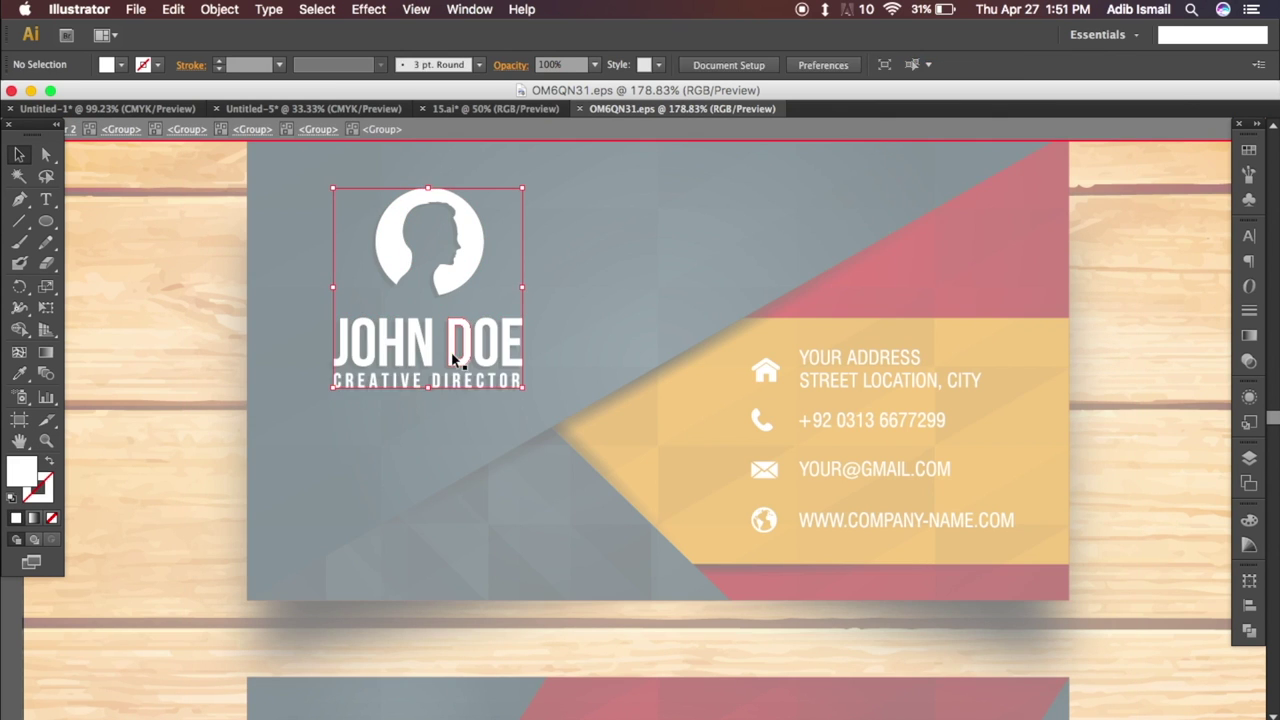
key(Escape)
click(452, 345)
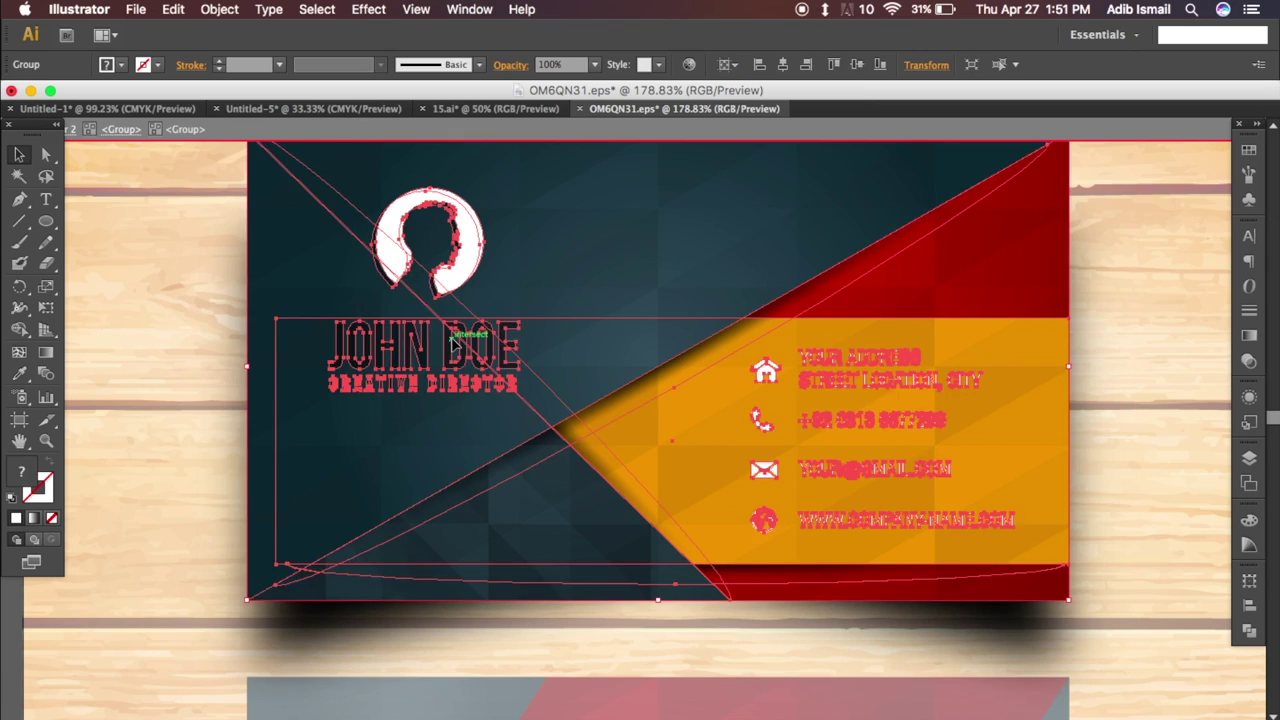
double_click(451, 337)
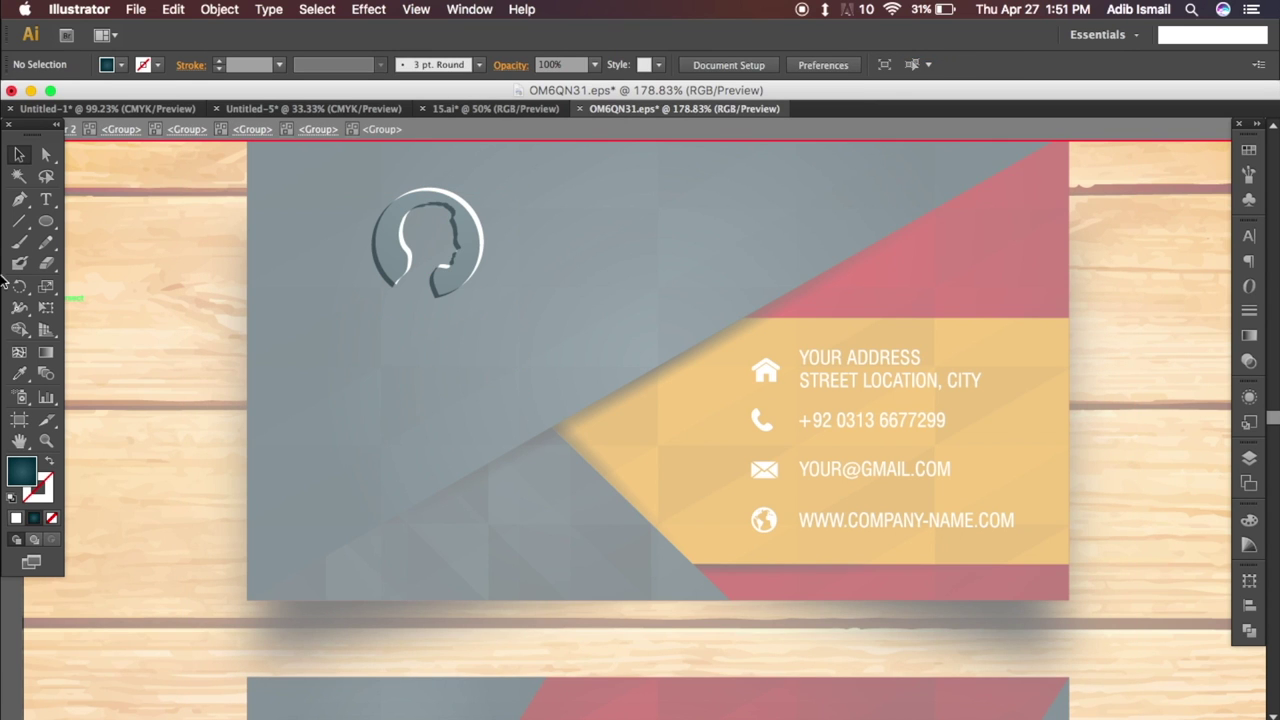
double_click(210, 210)
key(t)
click(57, 603)
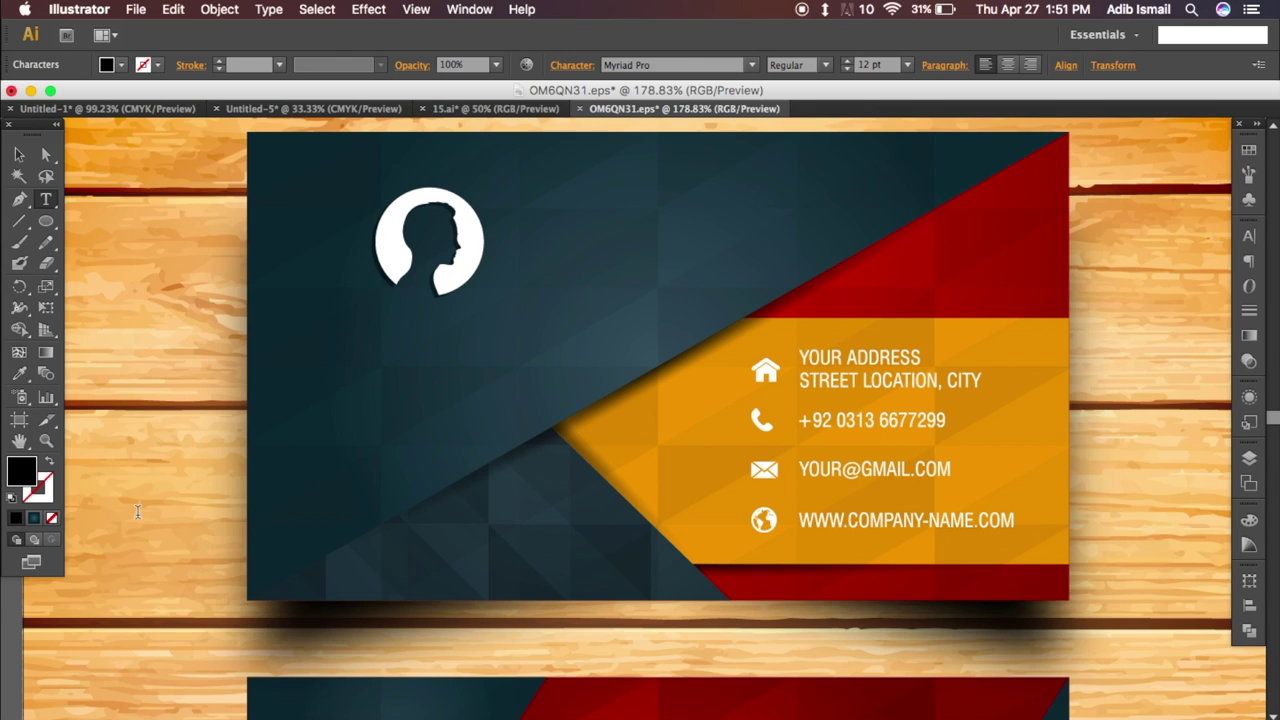
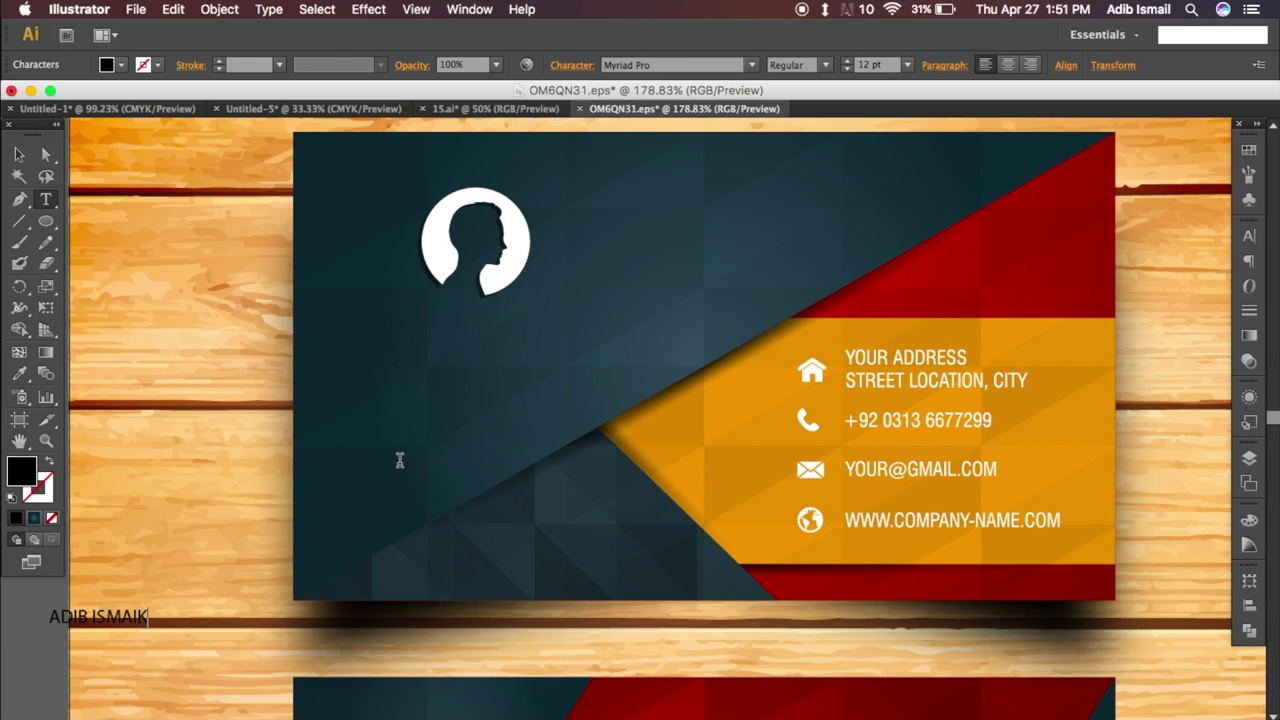
key(super+a)
click(796, 65)
click(800, 230)
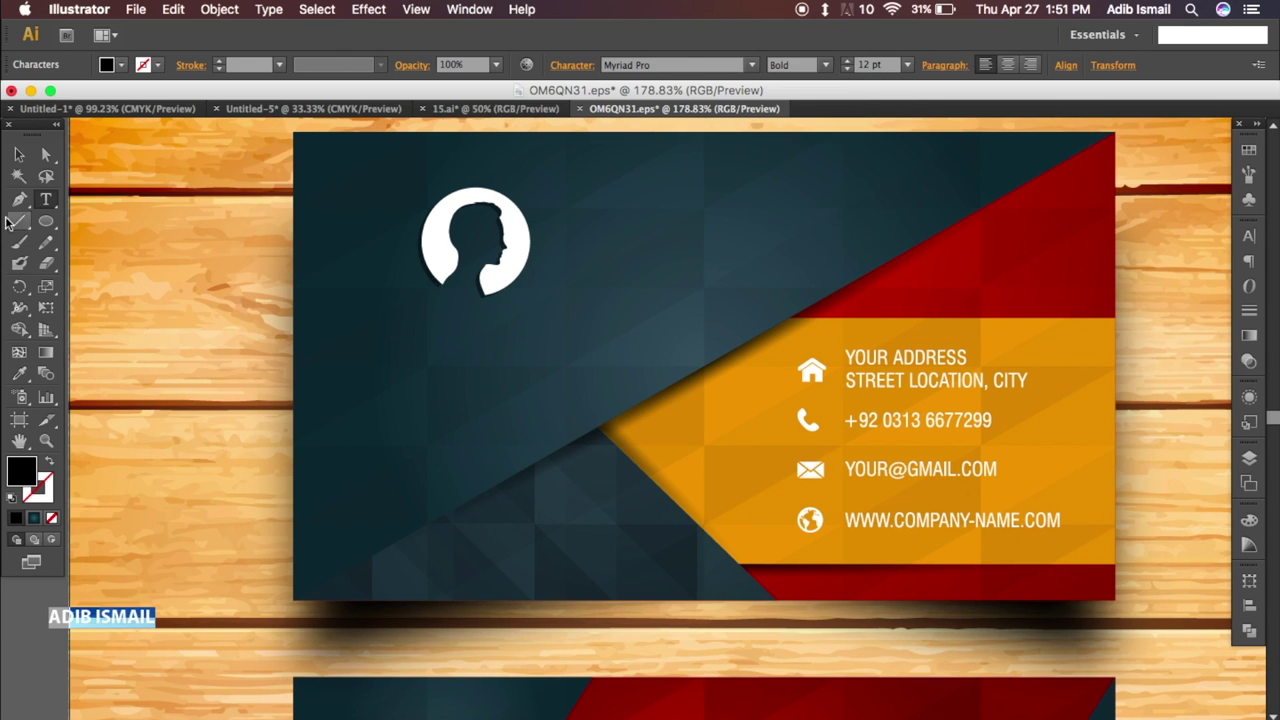
double_click(25, 468)
key(Return)
click(18, 154)
mouse_move(155, 626)
mouse_down()
mouse_move(458, 345)
mouse_move(586, 368)
mouse_up()
mouse_move(509, 346)
mouse_down()
mouse_move(520, 345)
mouse_move(508, 383)
mouse_up()
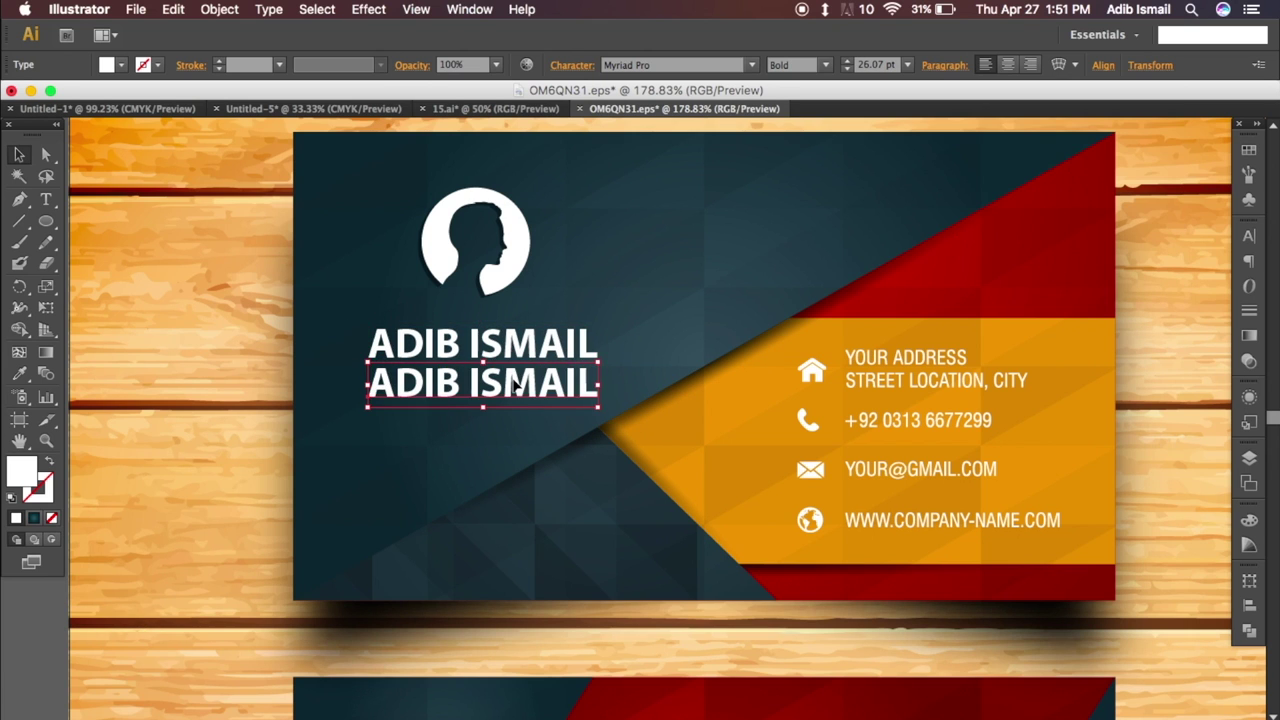
double_click(505, 383)
triple_click(512, 381)
text(per)
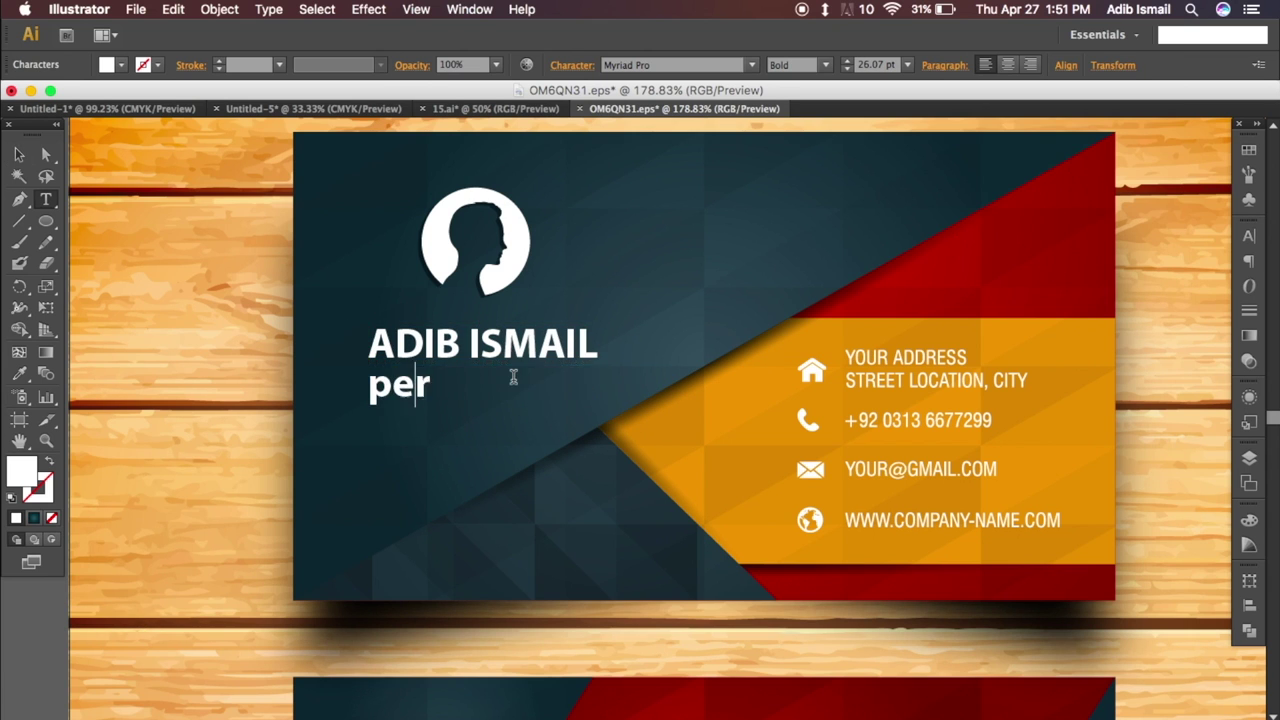
text(FIK)
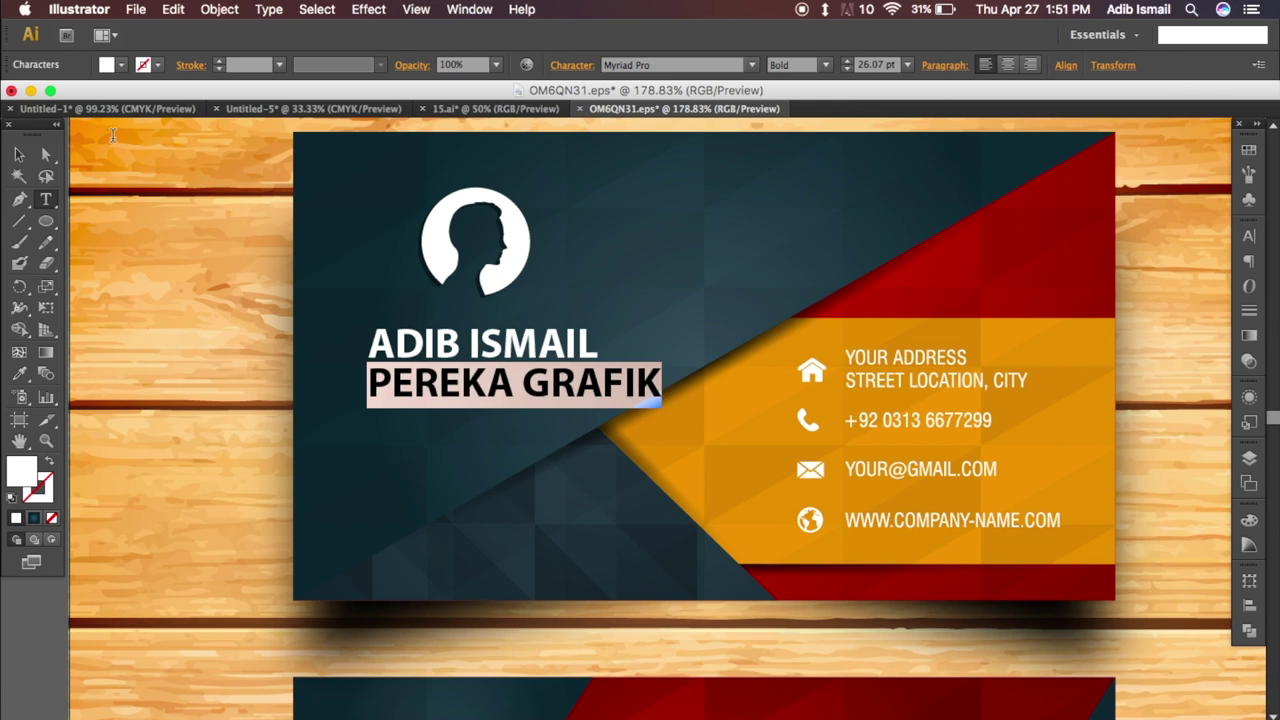
key(Escape)
drag(663, 400, 533, 378)
click(736, 304)
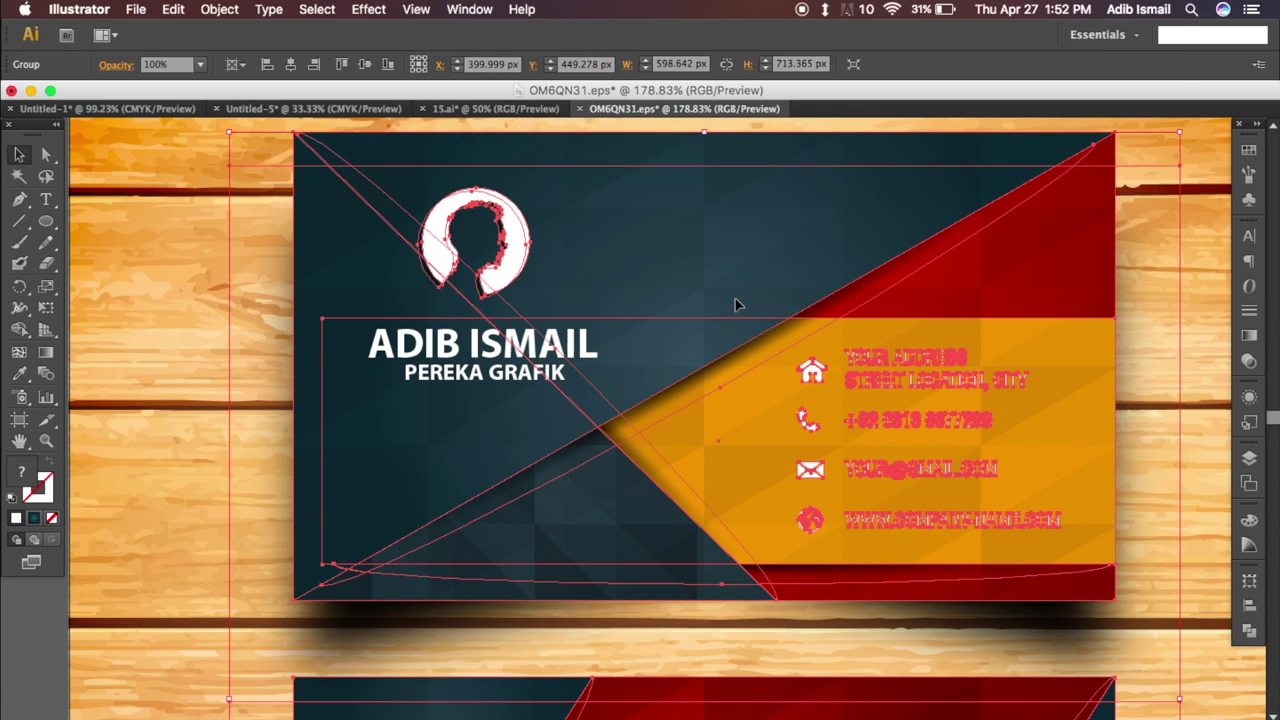
double_click(260, 284)
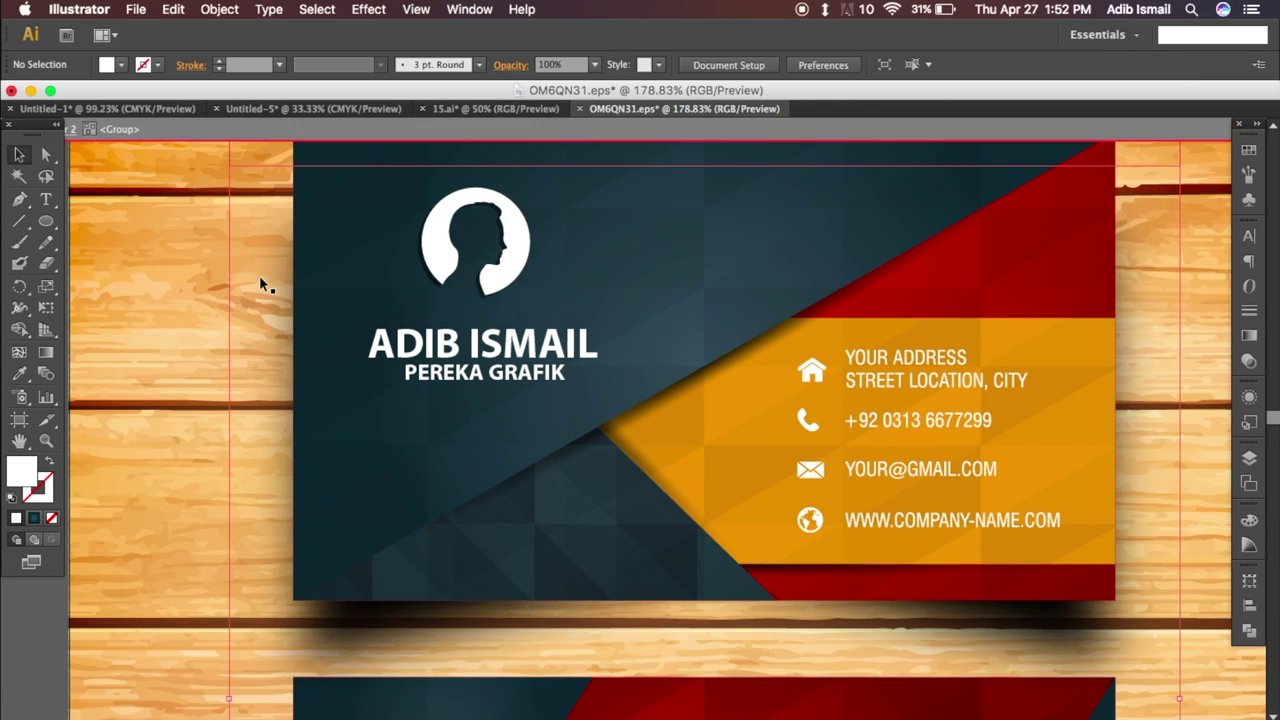
Step: Delete the placeholder e-mail and other contact text lines inside the card's details group
double_click(169, 272)
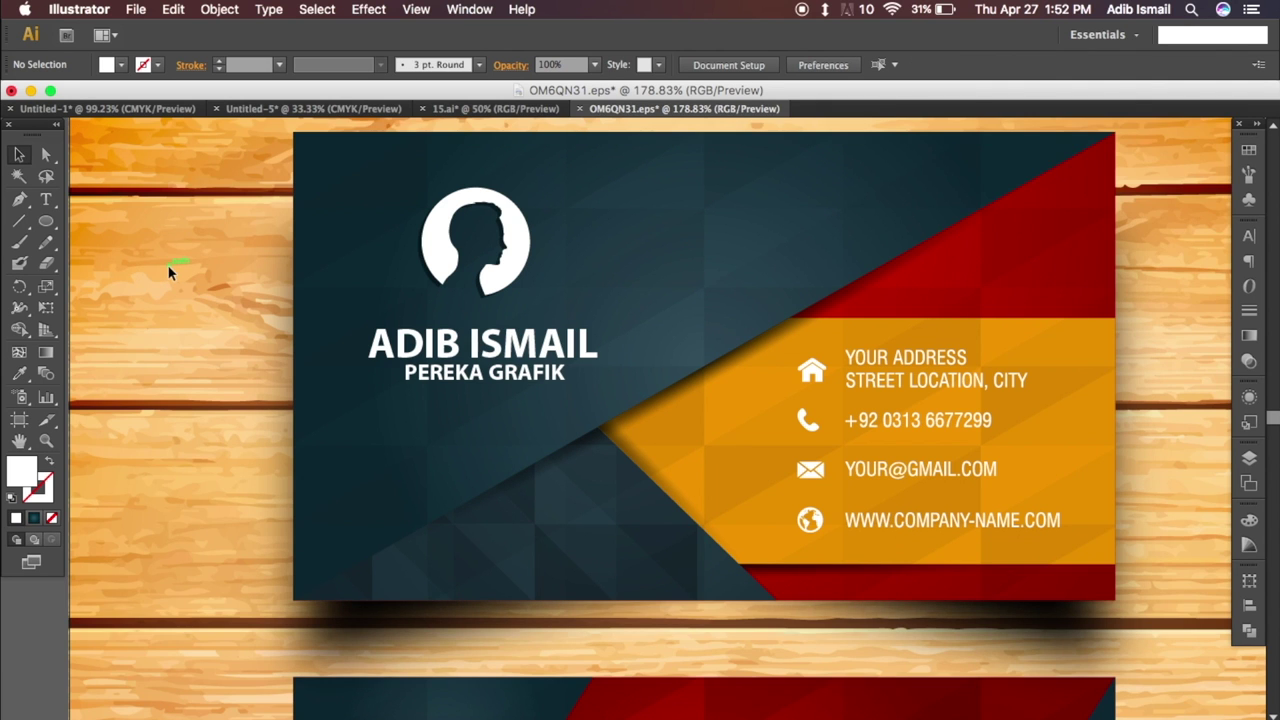
scroll(511, 360, right, 10)
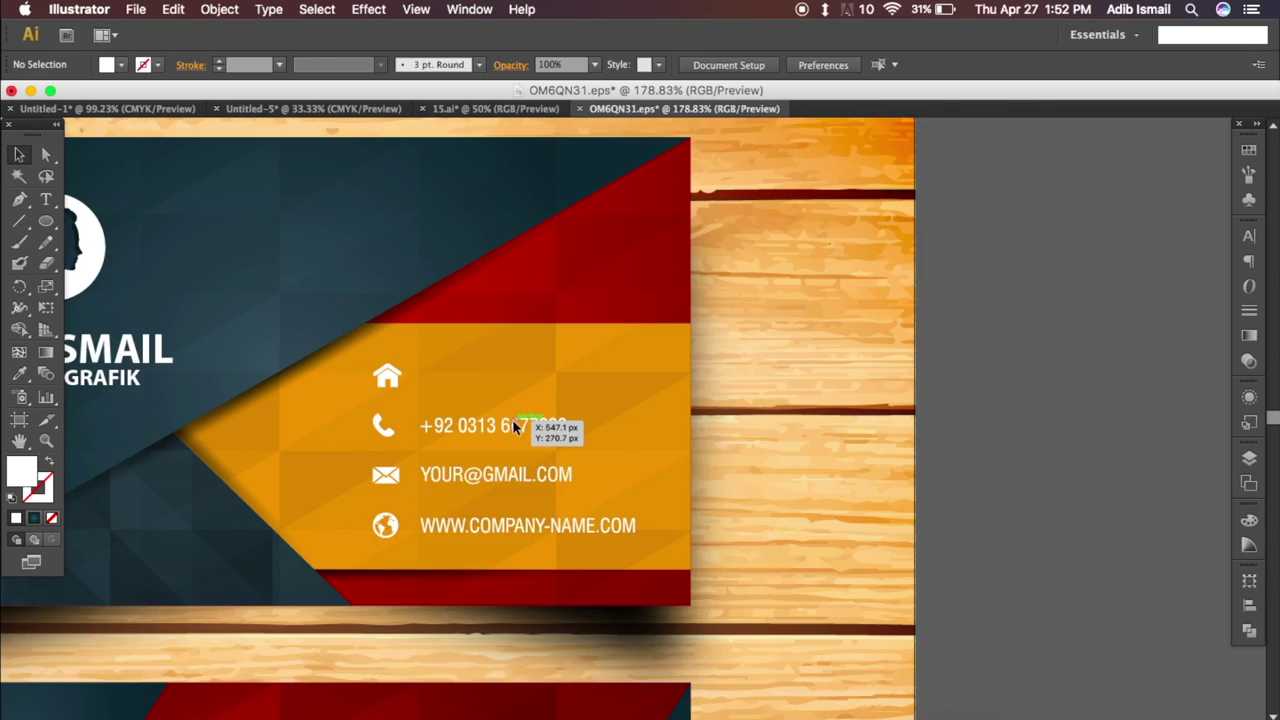
double_click(512, 425)
double_click(501, 479)
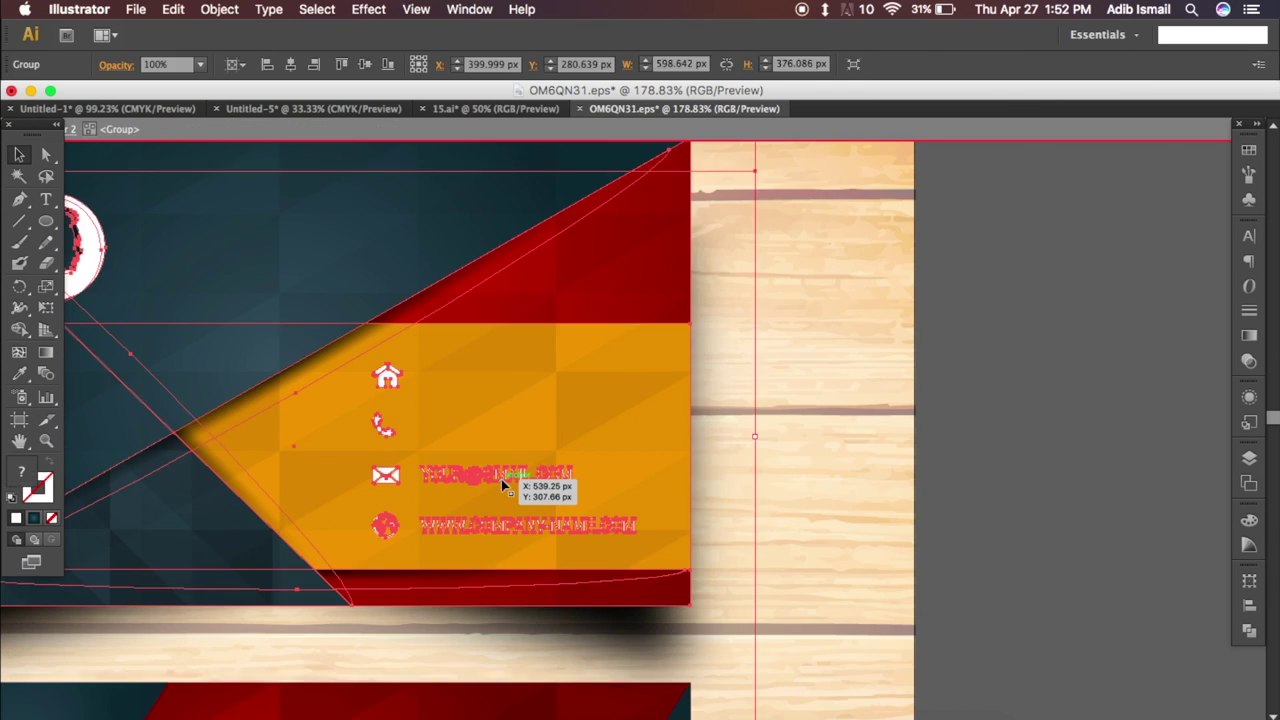
key(Delete)
click(492, 526)
key(Delete)
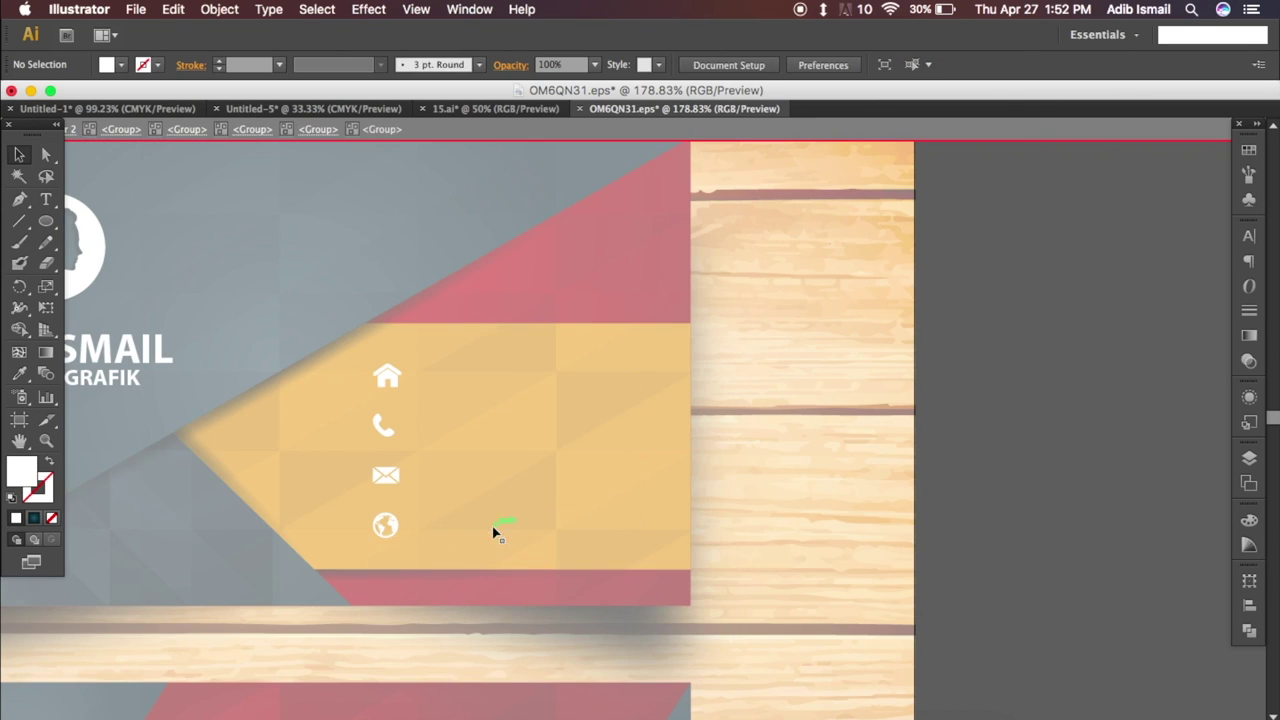
key(Escape)
key(t)
Step: Type the new address, then copy it onto the phone, e-mail and website lines with new details
click(965, 350)
text(LUMPUR)
key(Escape)
mouse_move(470, 380)
mouse_down()
mouse_move(447, 480)
mouse_move(473, 525)
mouse_up()
double_click(444, 474)
key(super+a)
text(ADI)
double_click(470, 524)
key(super+a)
text(www.aman)
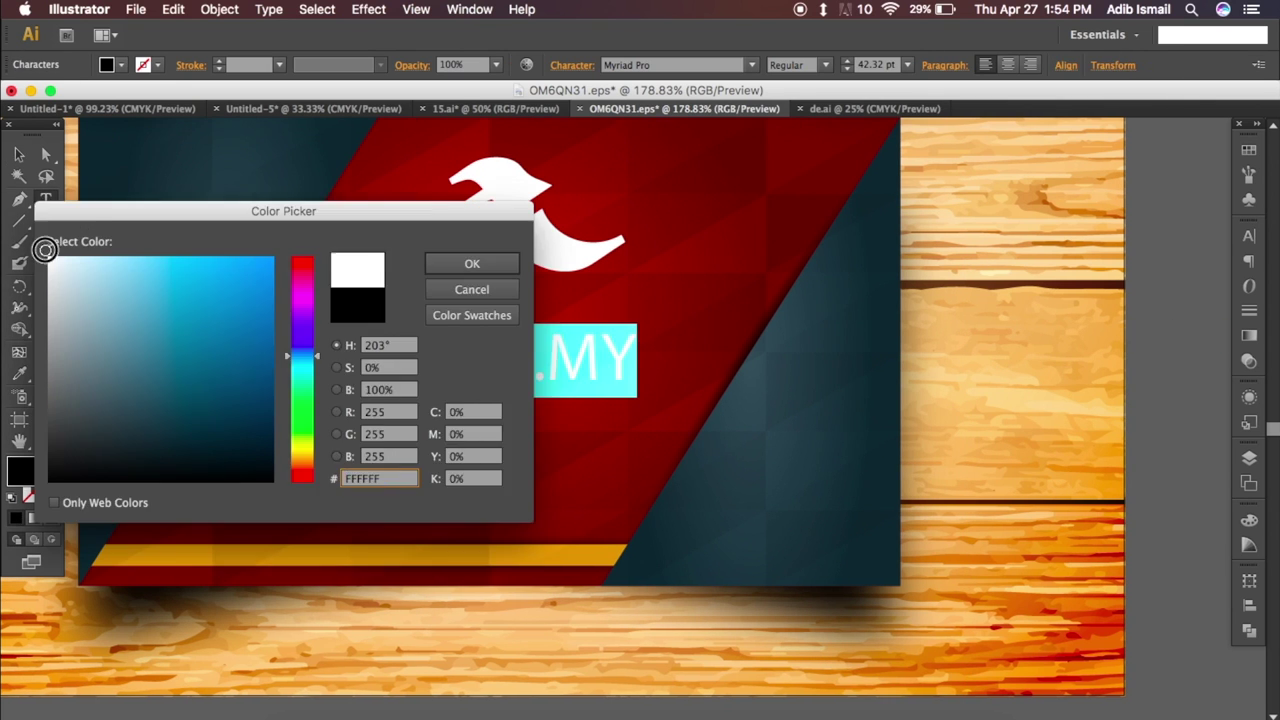
Step: Make AMANZ.MY white, then zoom out and select both business cards
click(1140, 257)
click(46, 440)
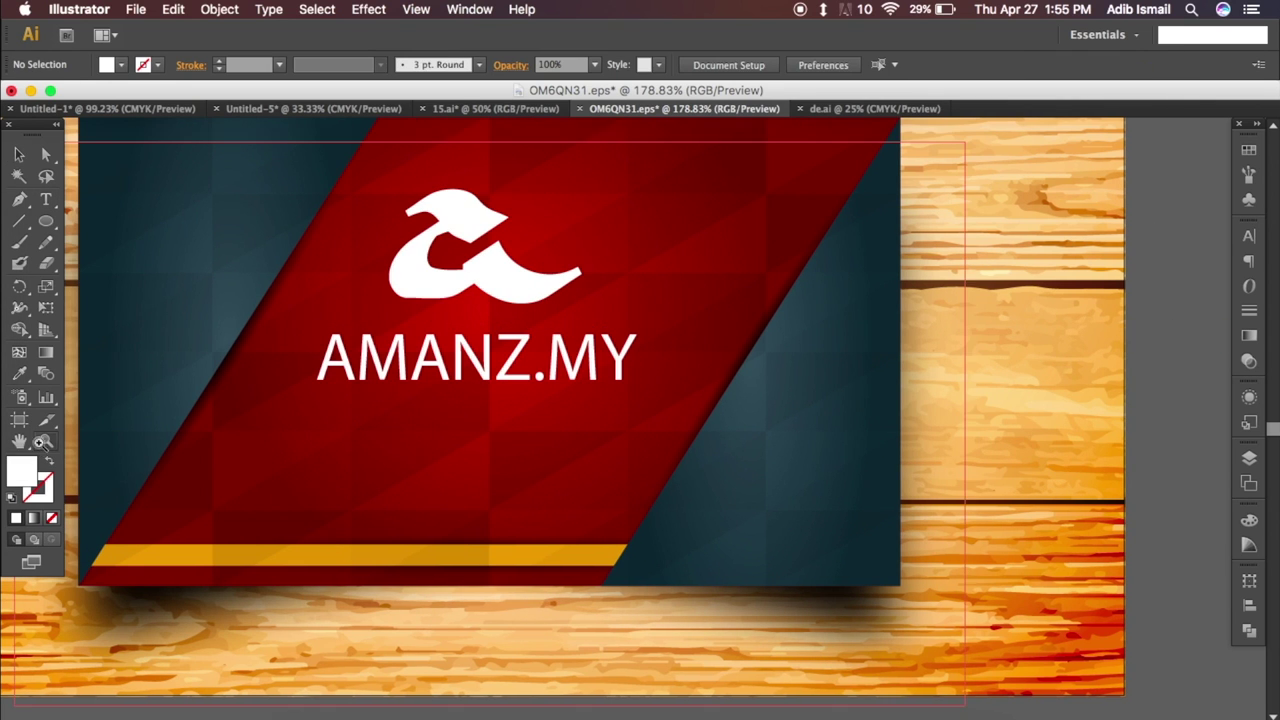
alt+click(771, 352)
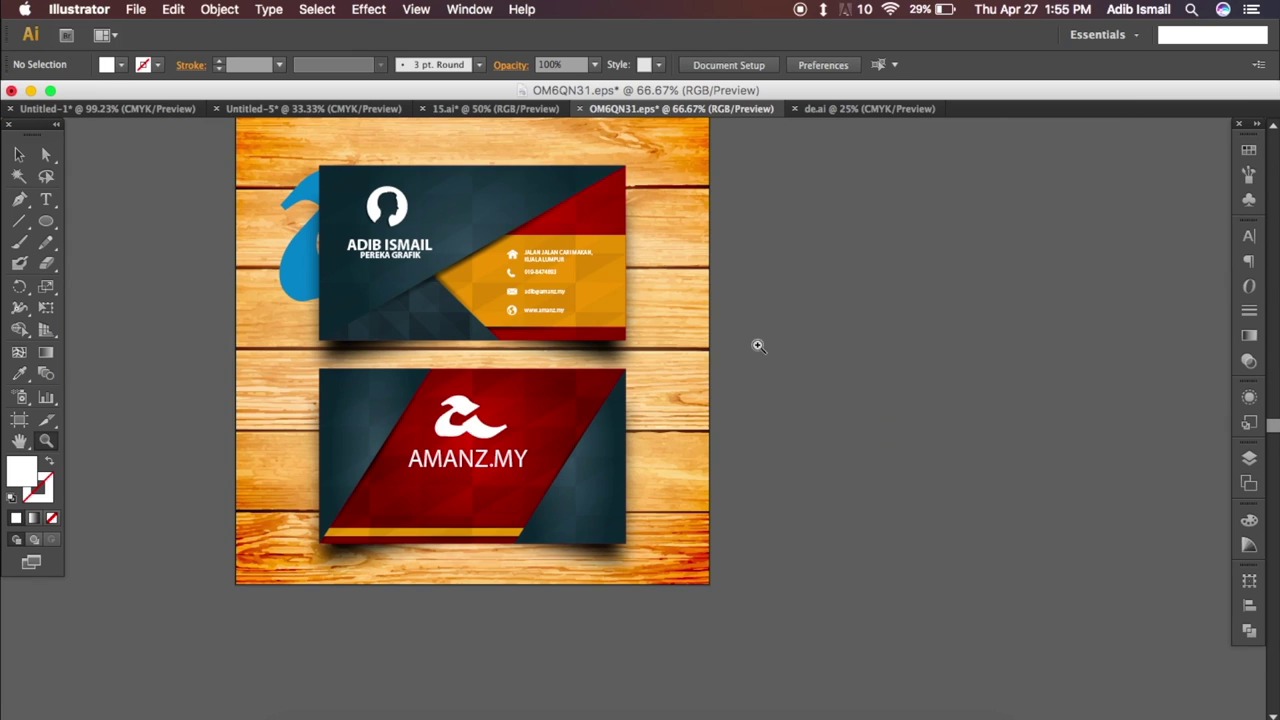
click(18, 157)
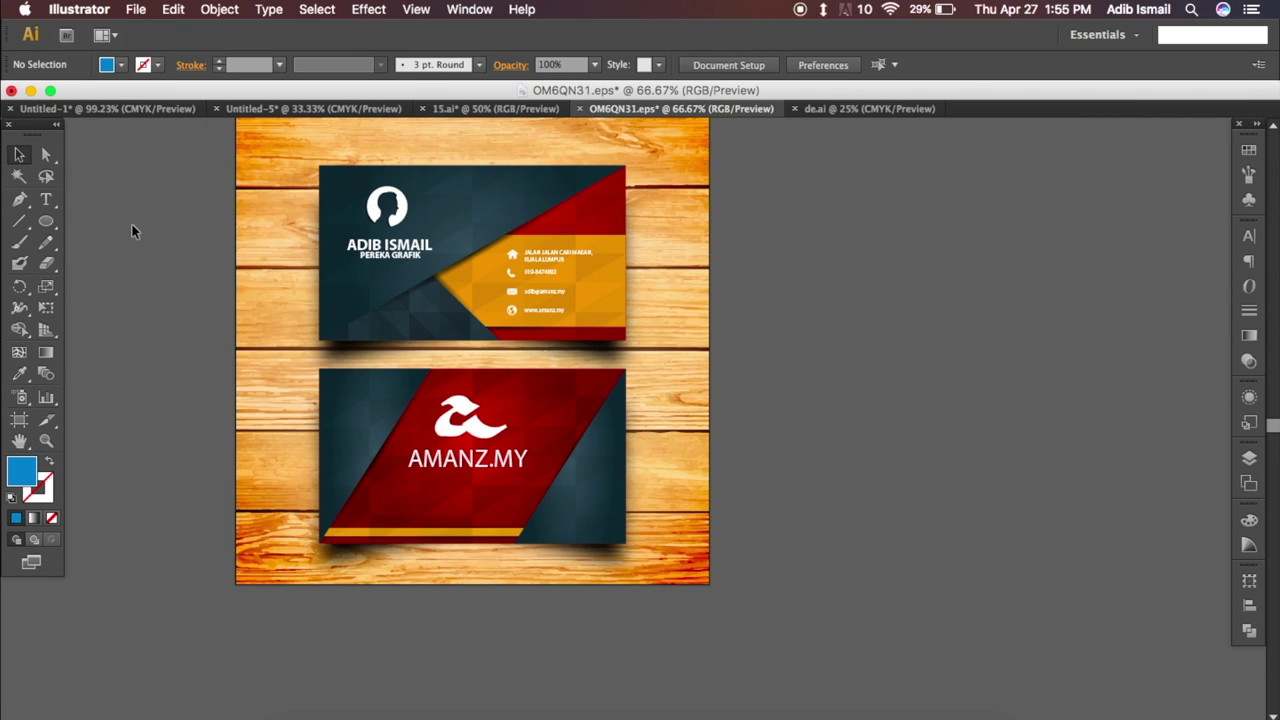
drag(145, 165, 645, 563)
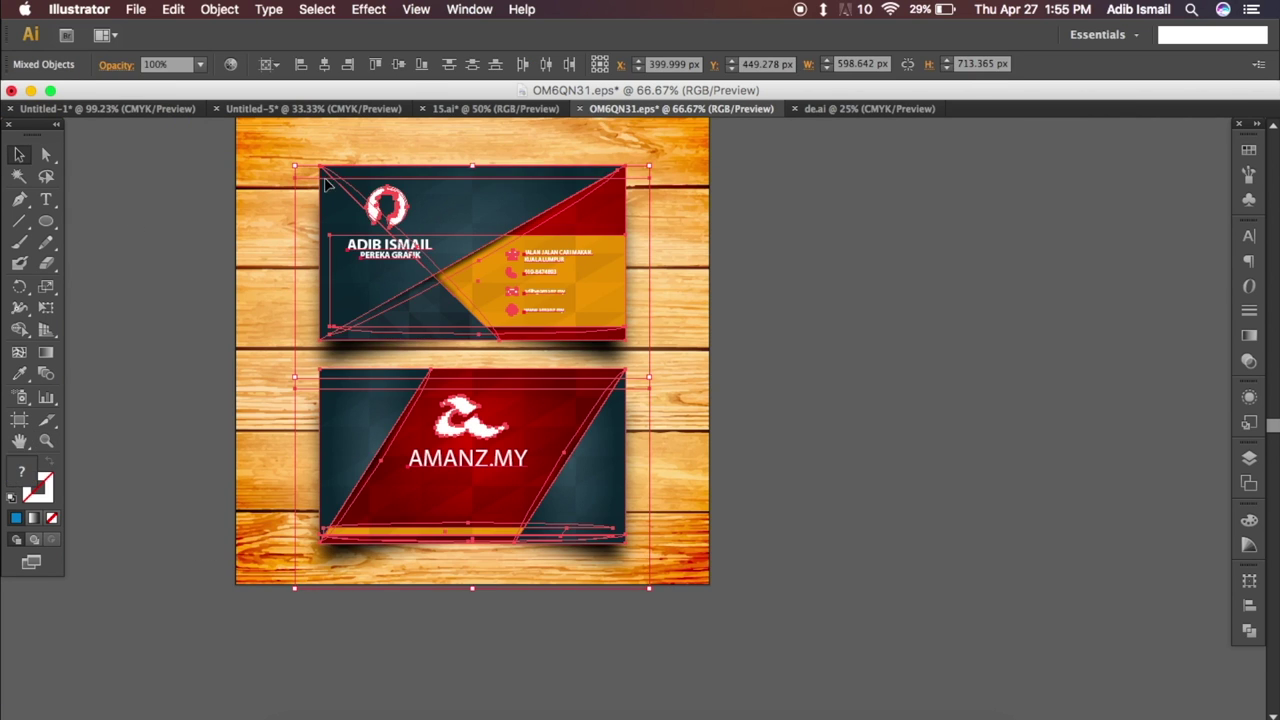
Step: Paste both cards into a new default-sized Illustrator document
click(143, 8)
click(140, 34)
click(470, 466)
key(ctrl+v)
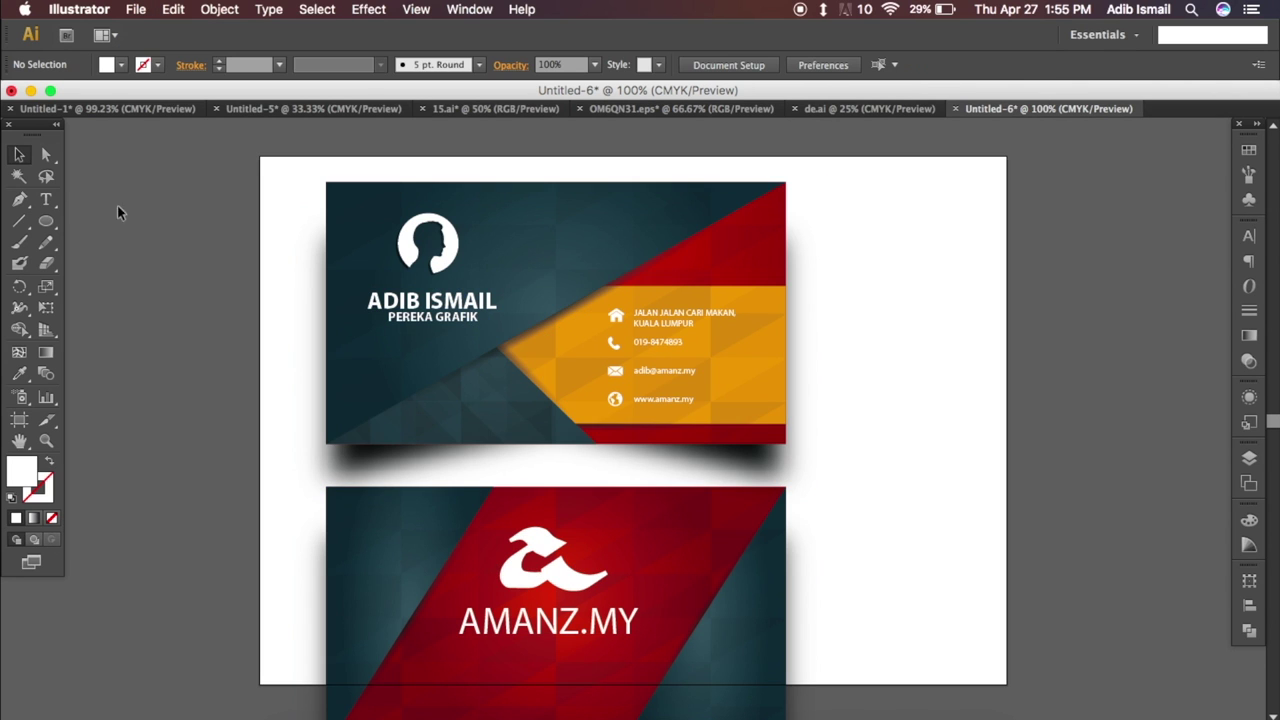
Step: Fit Artboard 1 to the top card and add Artboard 2 around the lower card
click(20, 420)
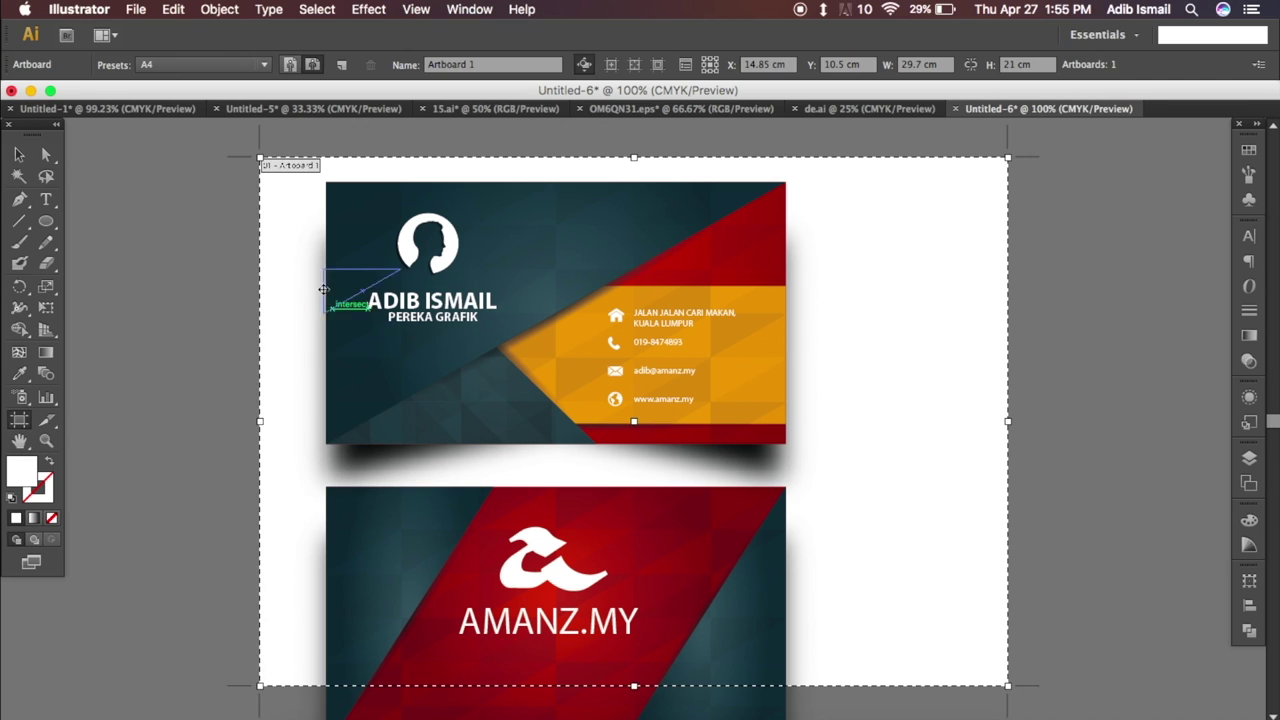
drag(262, 157, 326, 183)
drag(1008, 686, 786, 444)
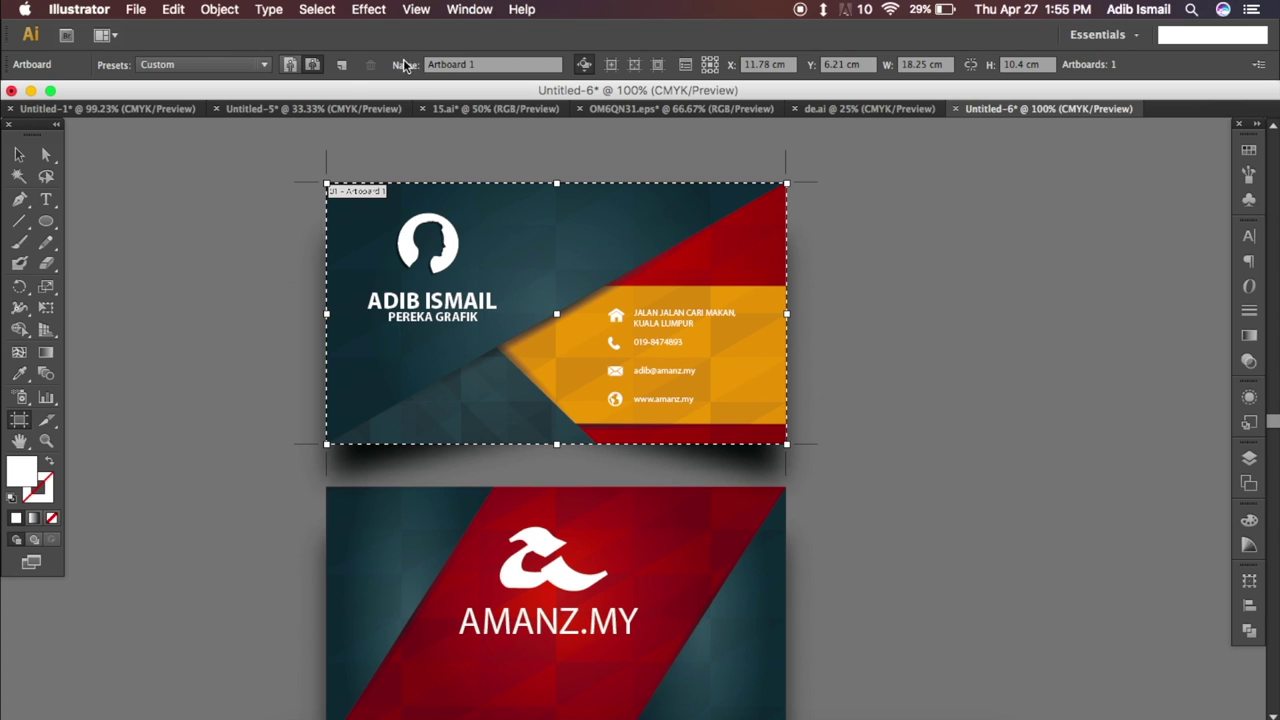
click(345, 64)
click(328, 488)
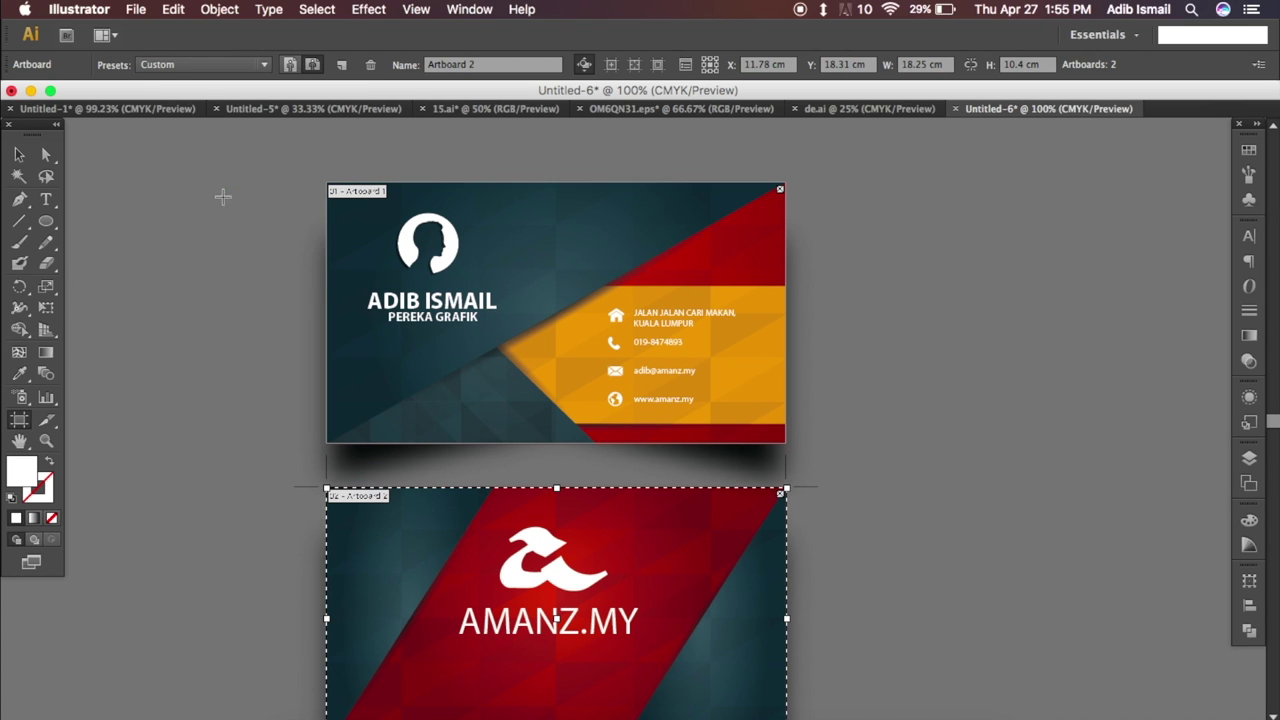
Step: Export each artboard as a separate 300 ppi PNG, Untitled-6-01.png and Untitled-6-02.png
click(138, 9)
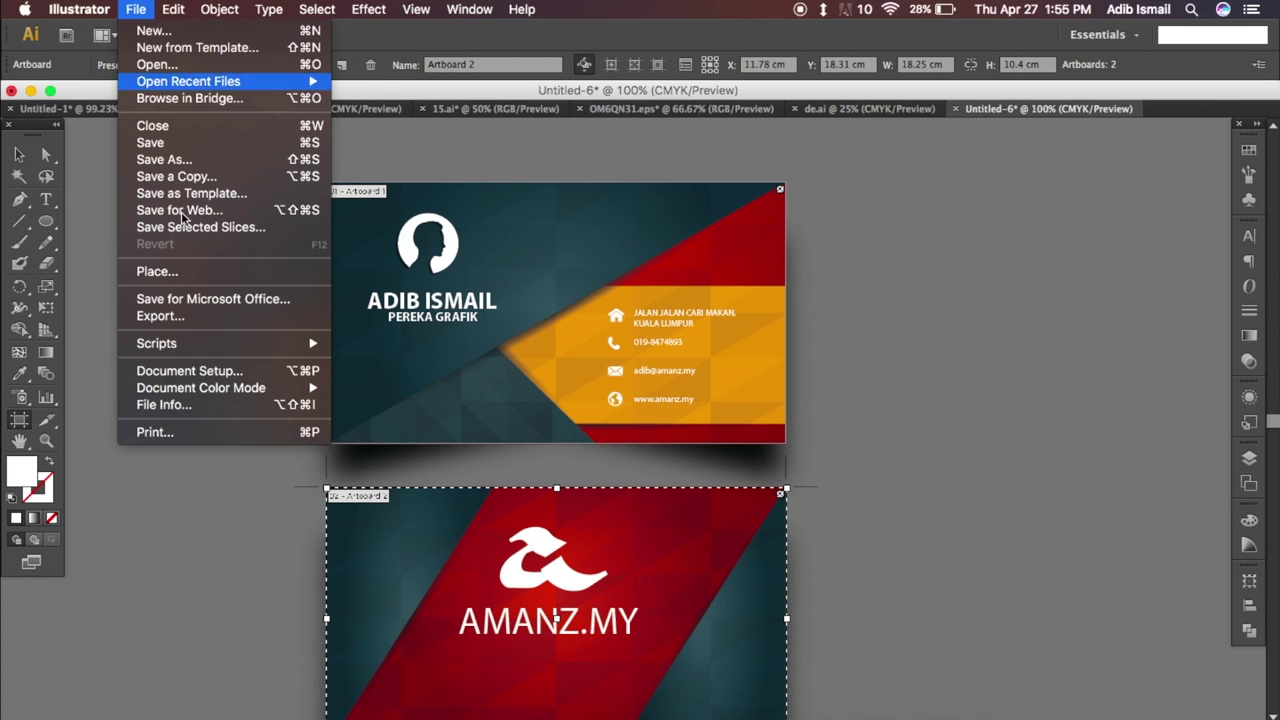
click(160, 316)
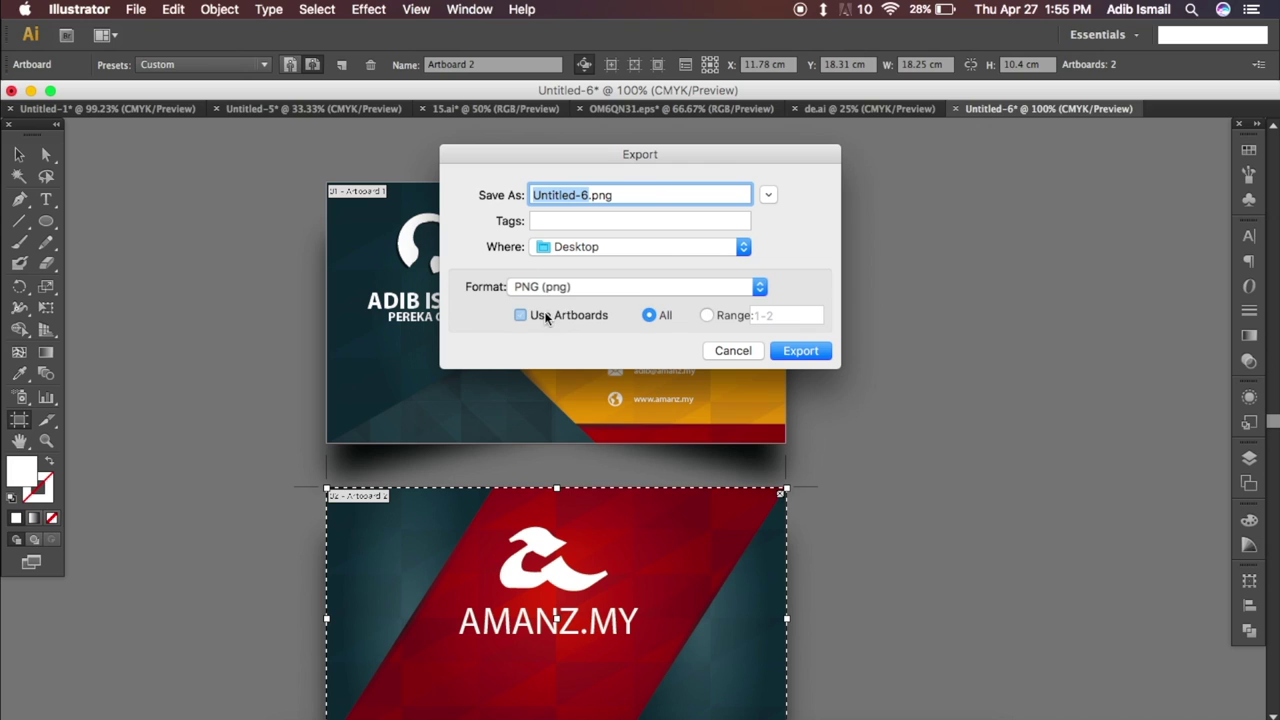
click(790, 355)
click(751, 551)
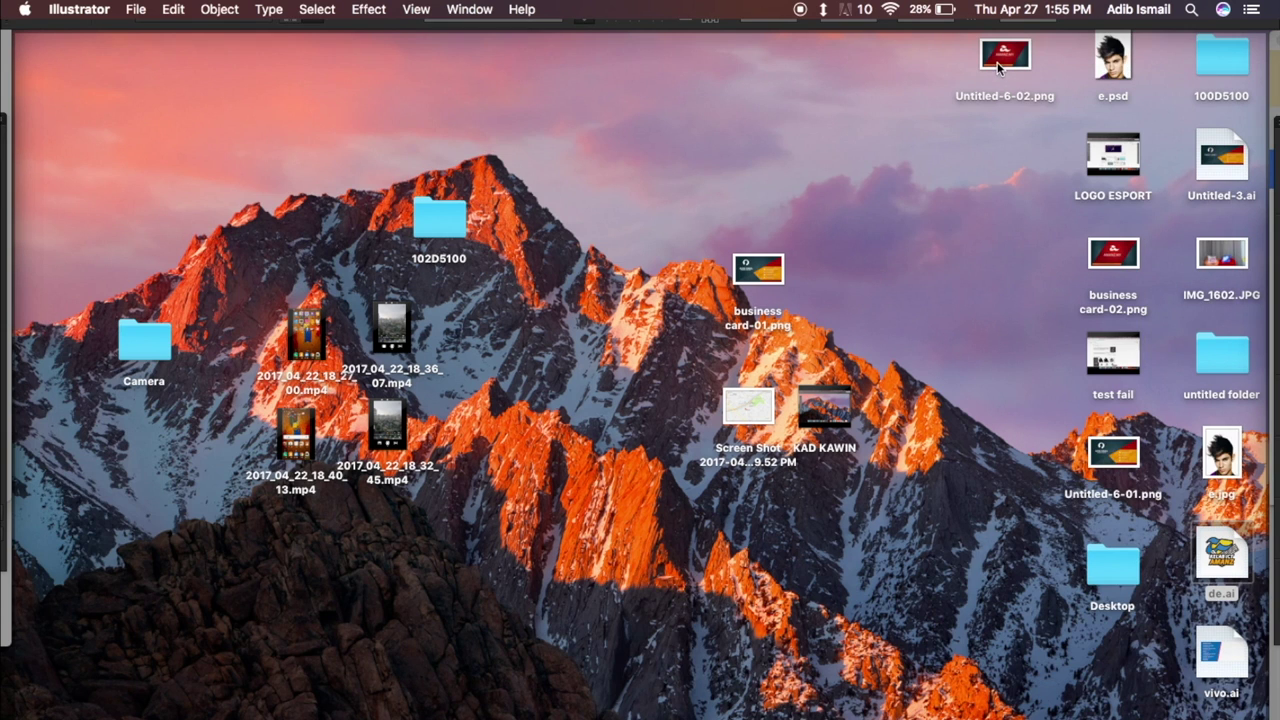
Step: Open Untitled-6-02.png from the desktop in Preview
double_click(1000, 60)
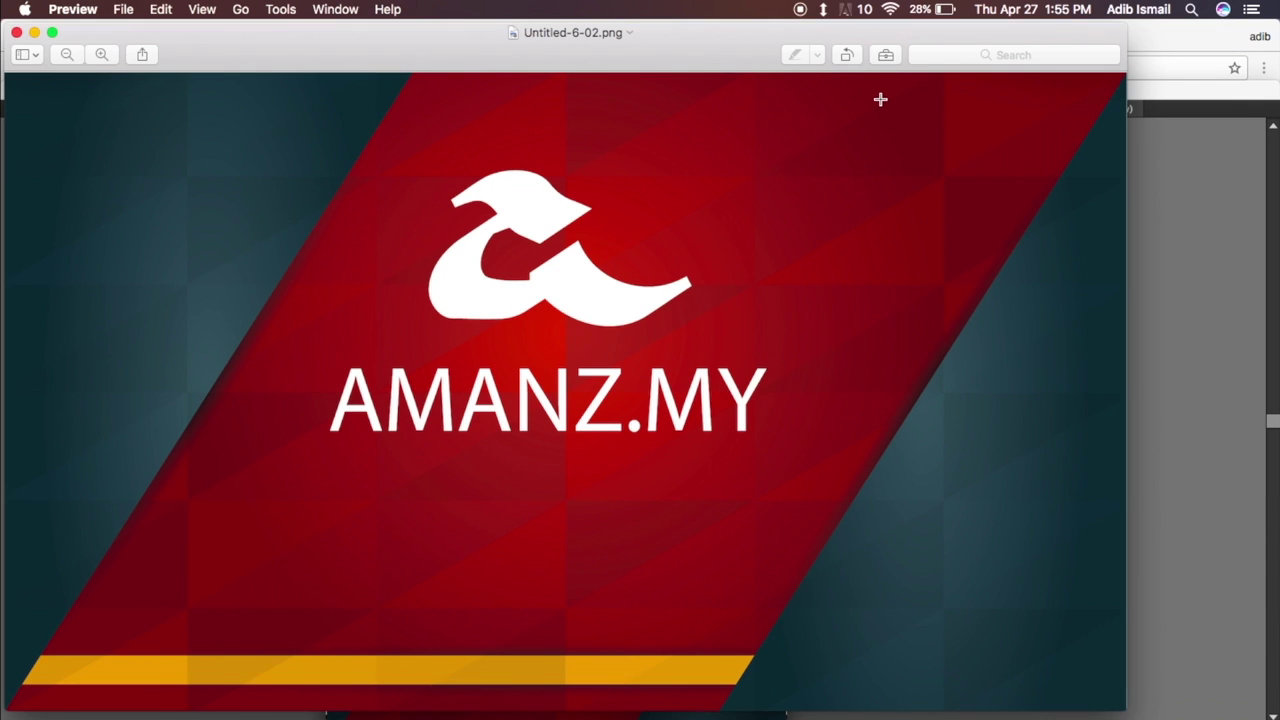